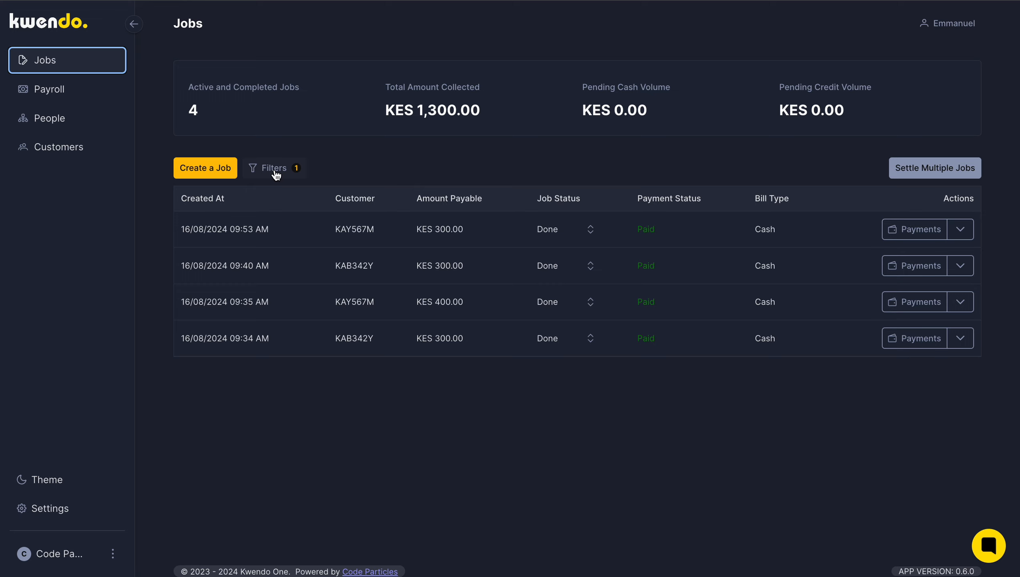
Step: Examine the date filter applied to the jobs list
left_click(276, 175)
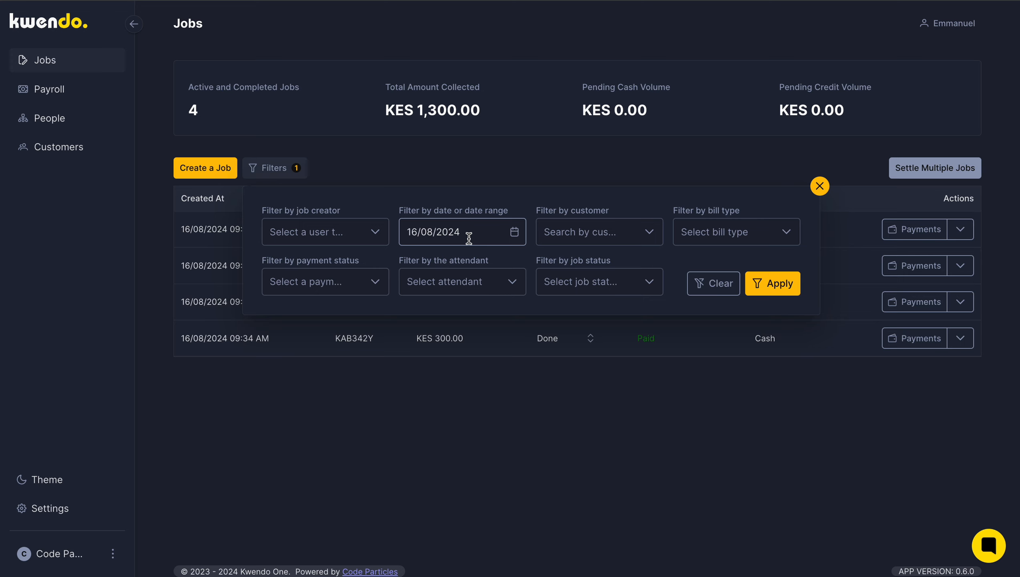
left_click(419, 169)
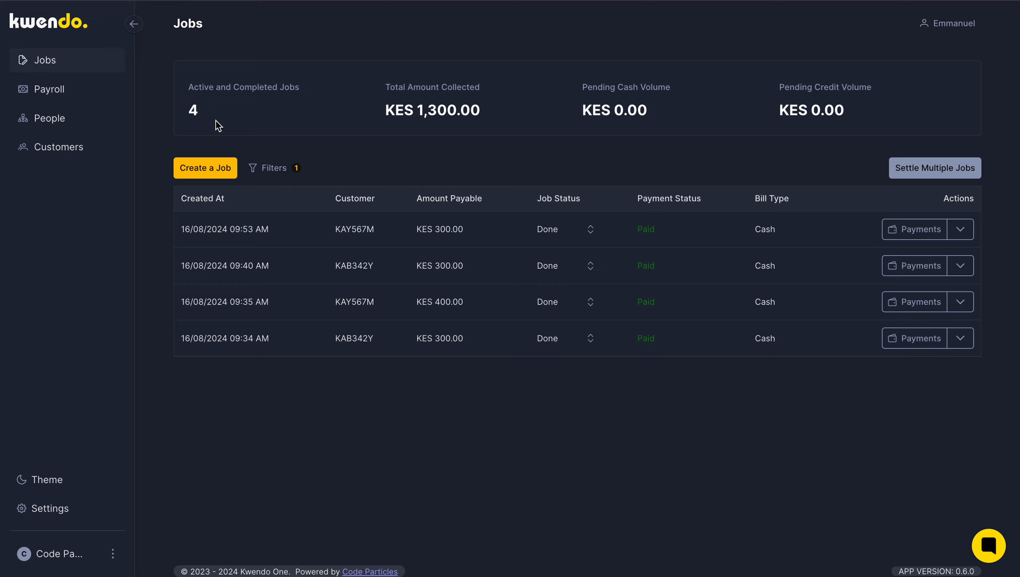
left_click(274, 171)
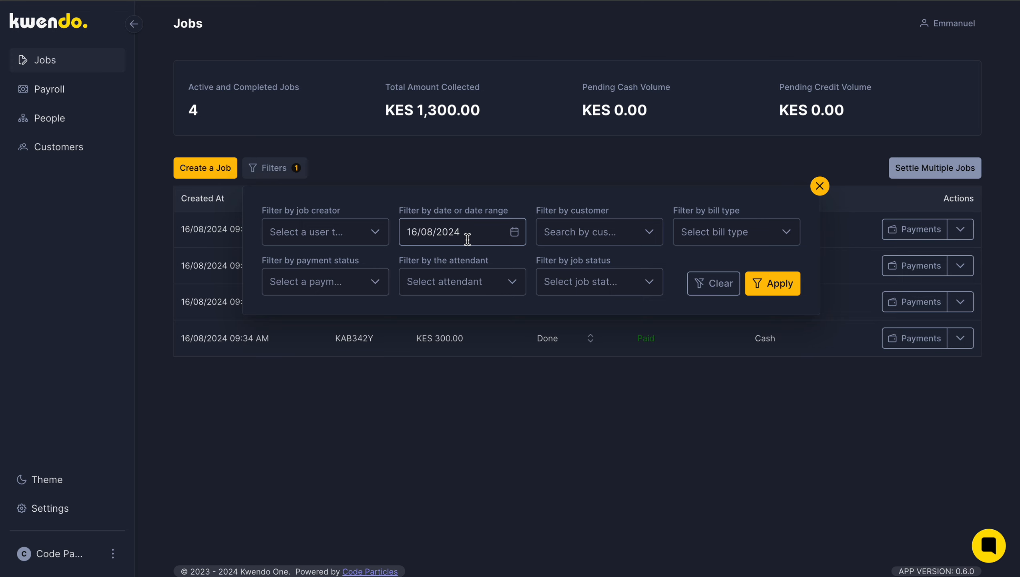
left_click(443, 169)
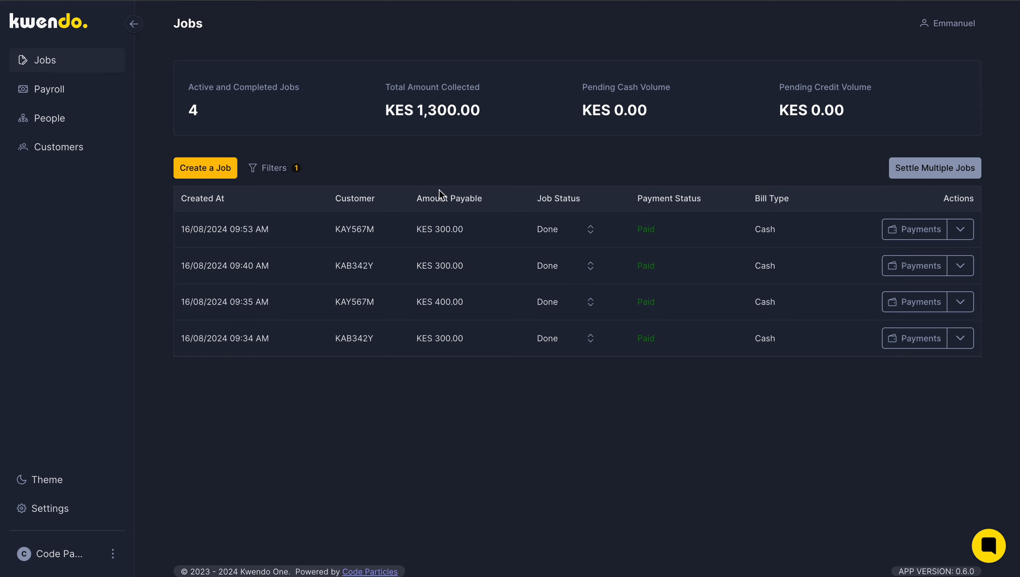
Step: Examine the jobs list's filter choices for customer, bill type, payment status, attendant and job status
left_click(290, 169)
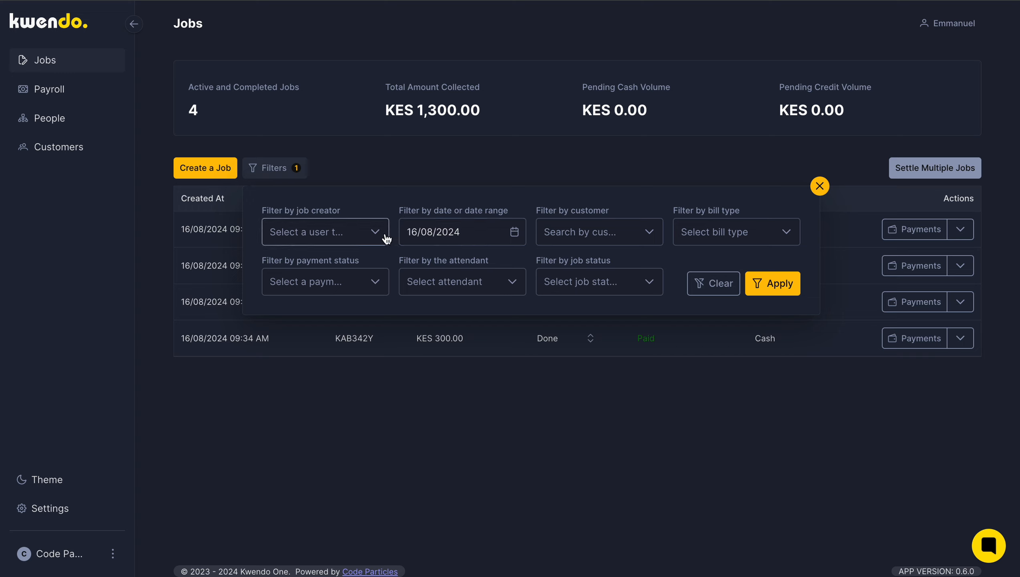
left_click(639, 240)
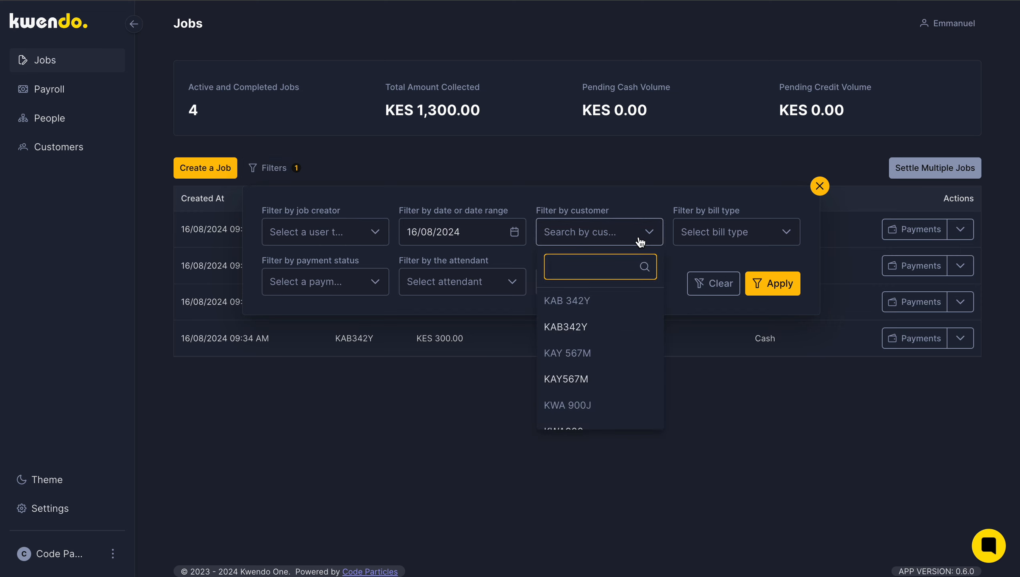
left_click(641, 240)
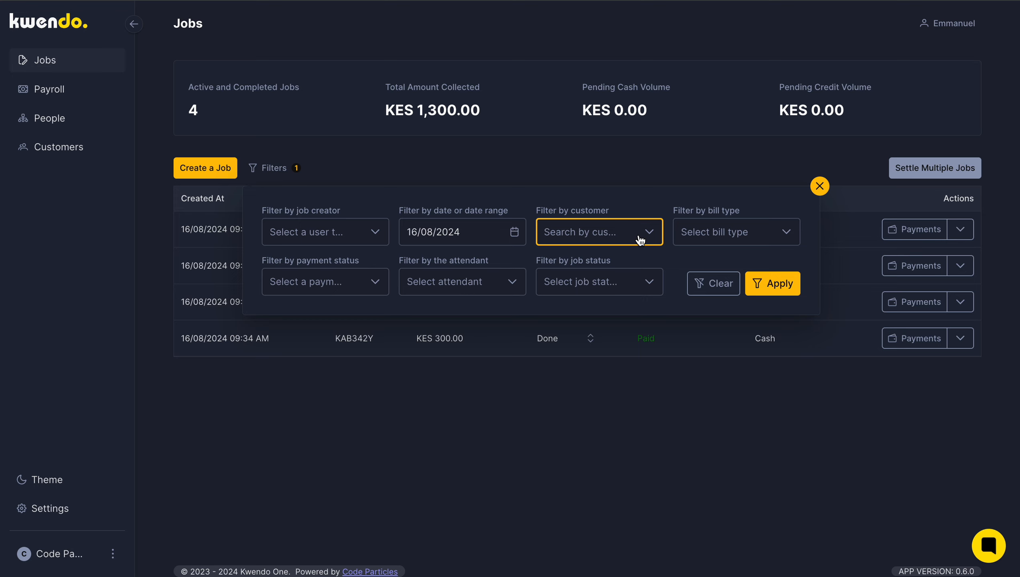
left_click(712, 237)
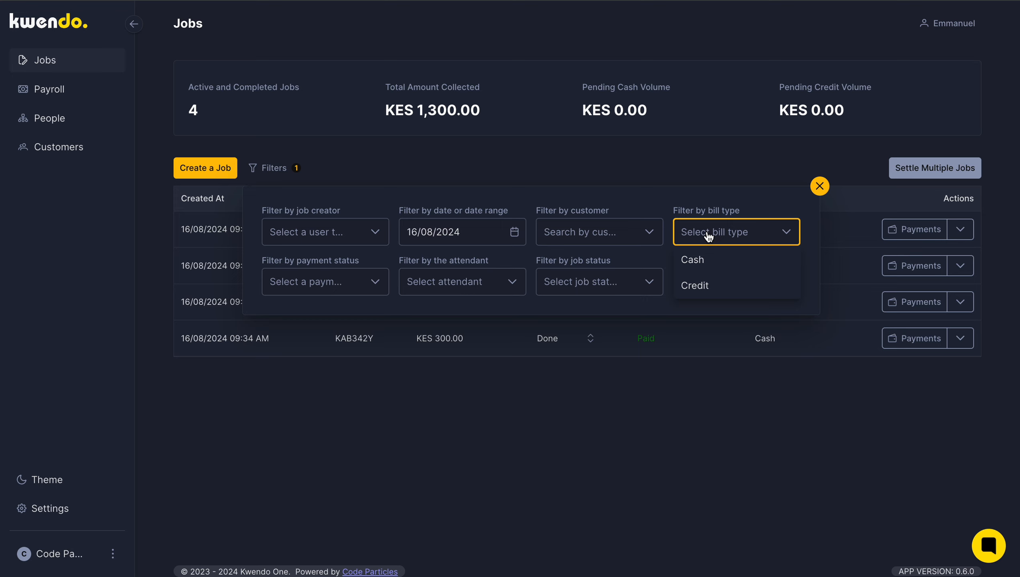
left_click(376, 284)
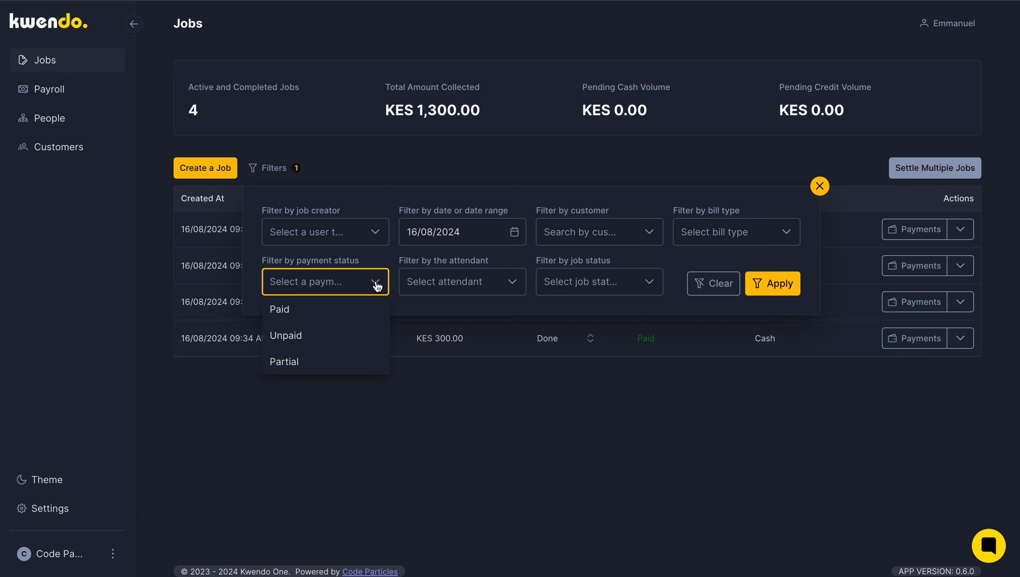
left_click(521, 285)
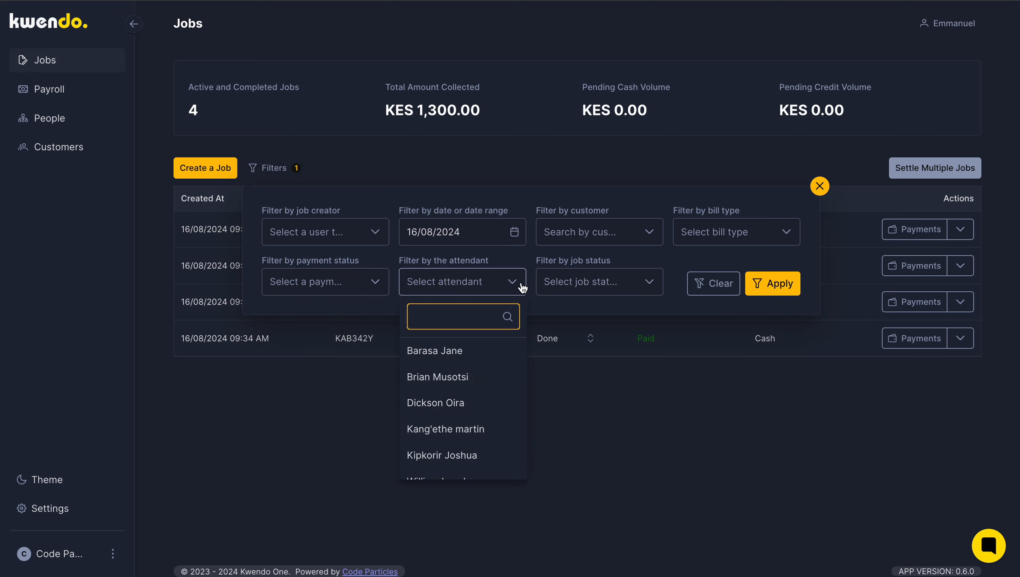
left_click(654, 286)
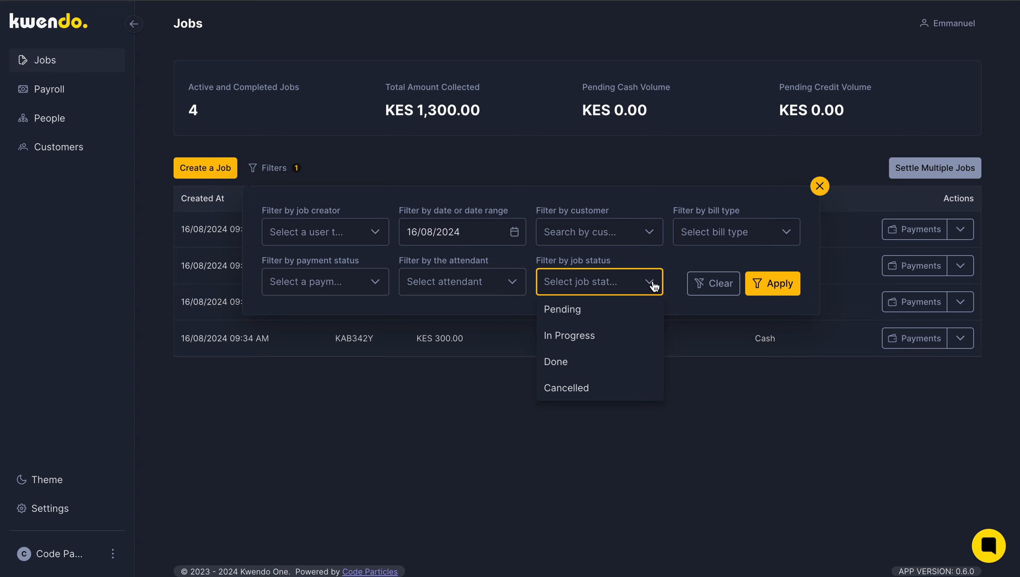
left_click(707, 305)
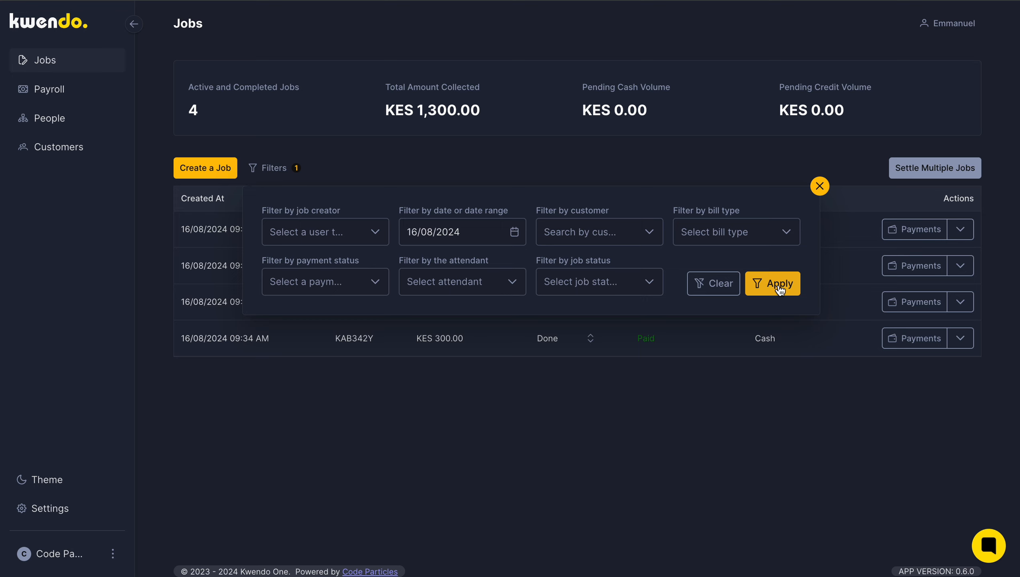
left_click(824, 189)
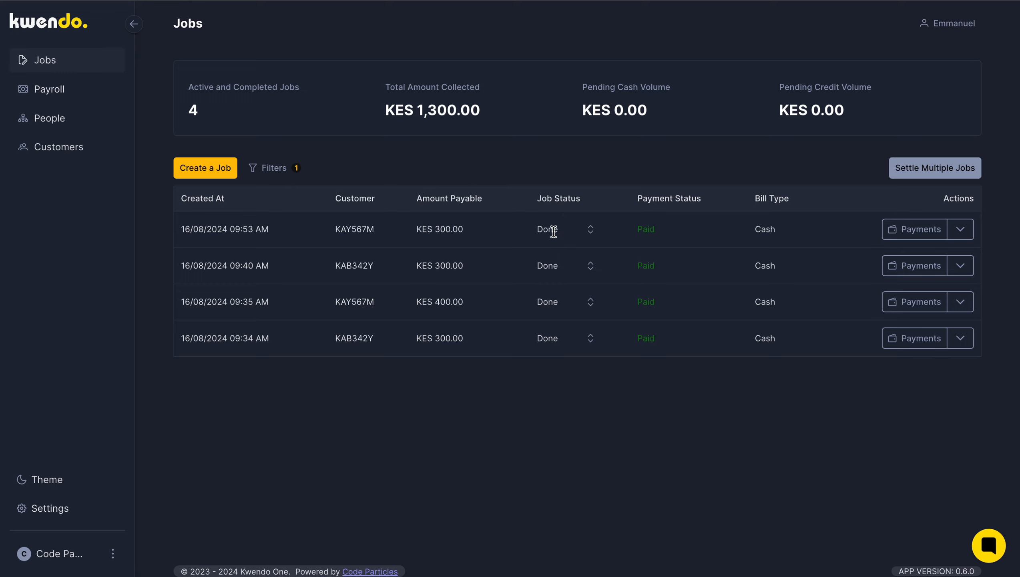
Step: View the available job statuses and additional actions for the 09:53 AM job
left_click(590, 231)
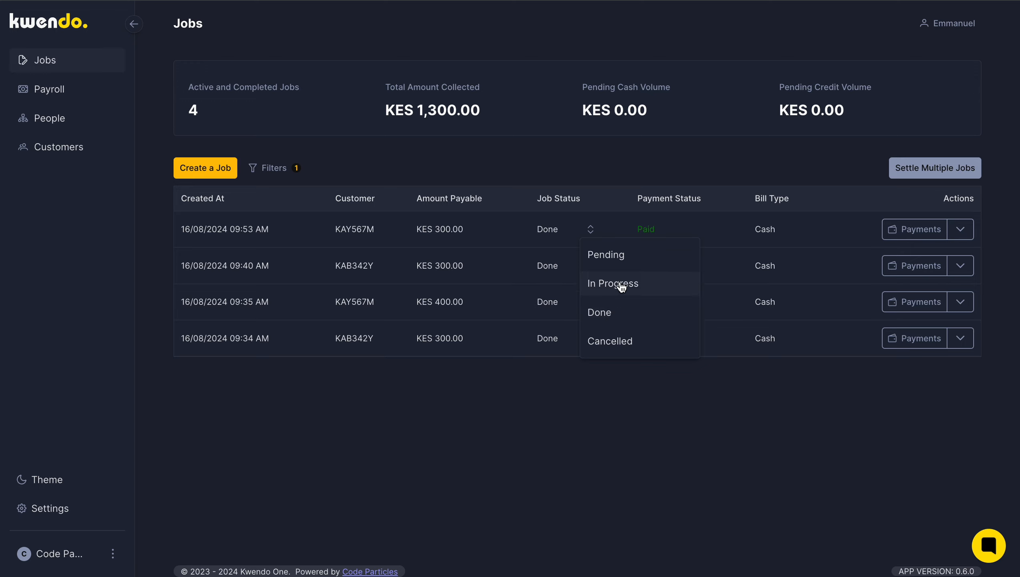
left_click(586, 217)
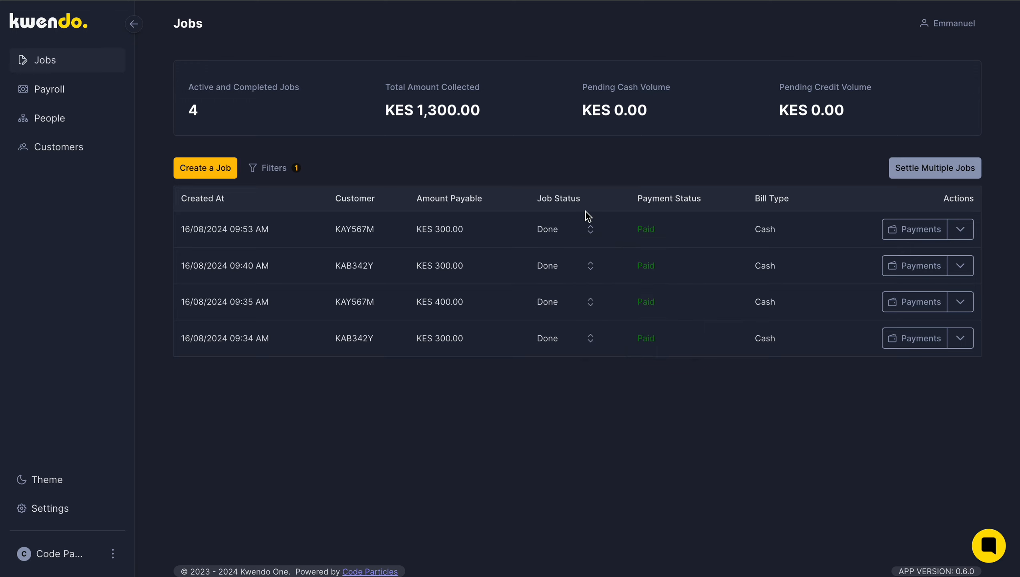
left_click(594, 234)
left_click(595, 235)
left_click(964, 231)
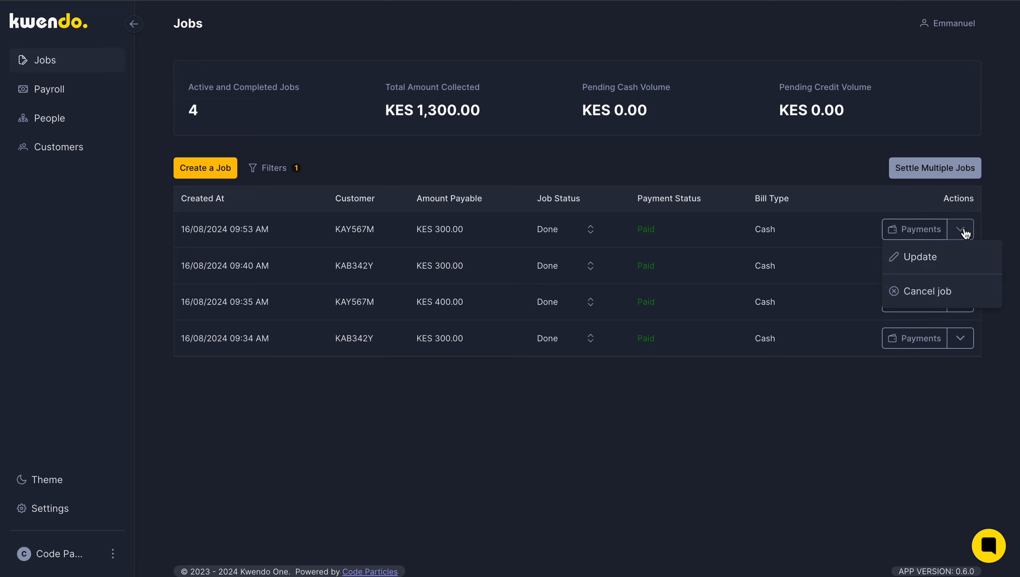
left_click(964, 231)
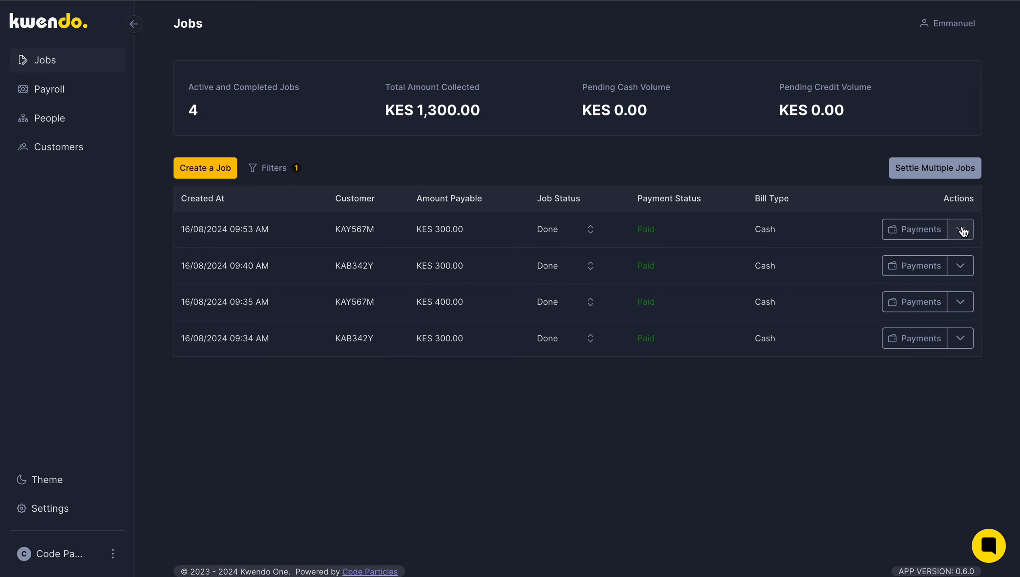
Step: Start a new job and examine the customer, category, service and attendant choices on its form
left_click(212, 176)
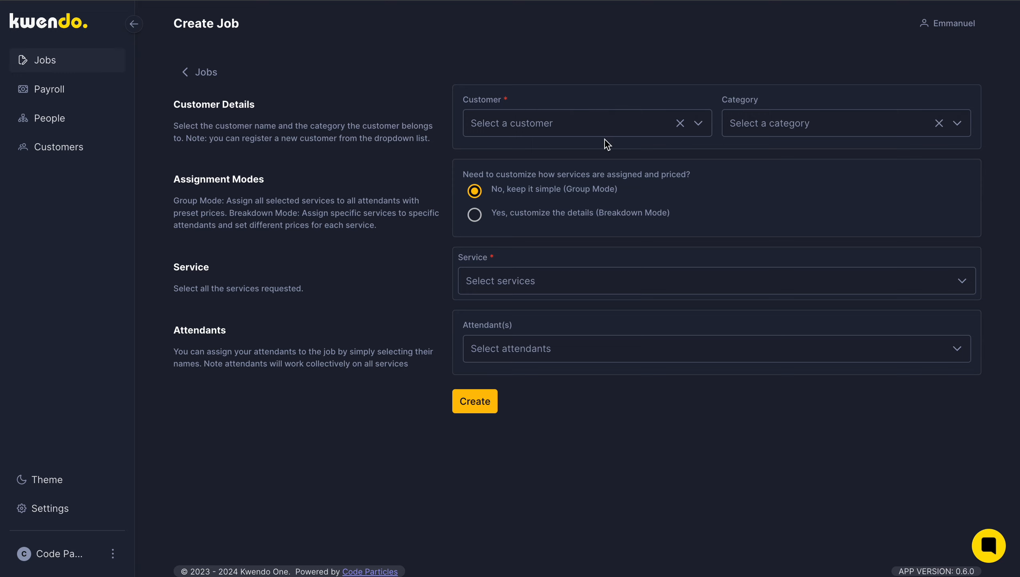
left_click(647, 135)
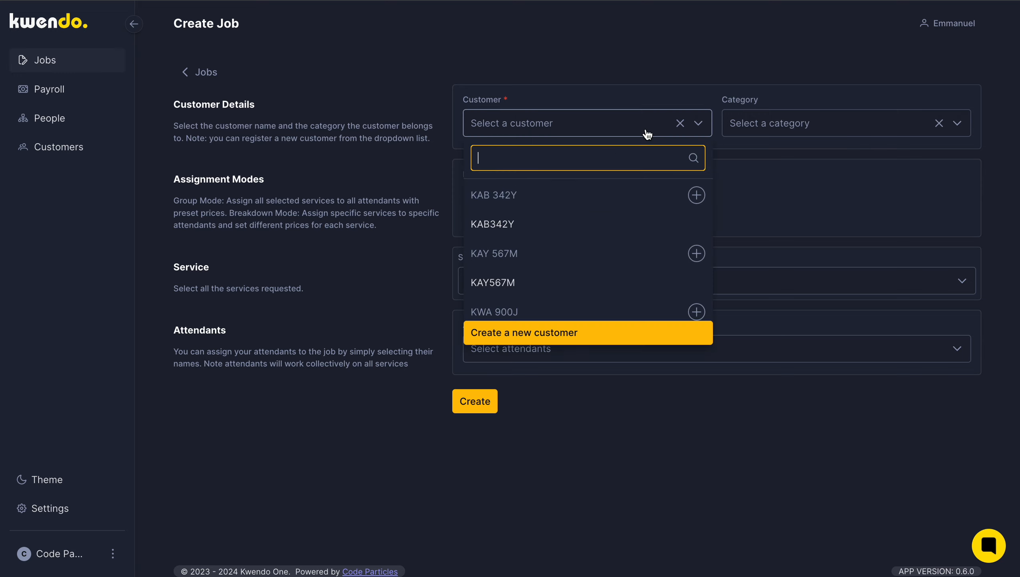
left_click(648, 135)
left_click(796, 128)
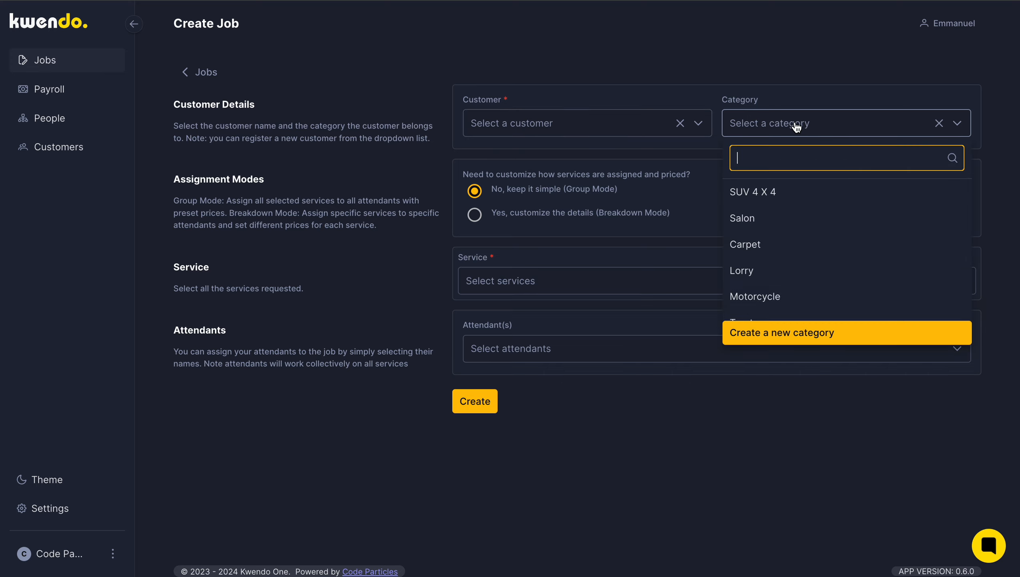
left_click(795, 127)
left_click(529, 286)
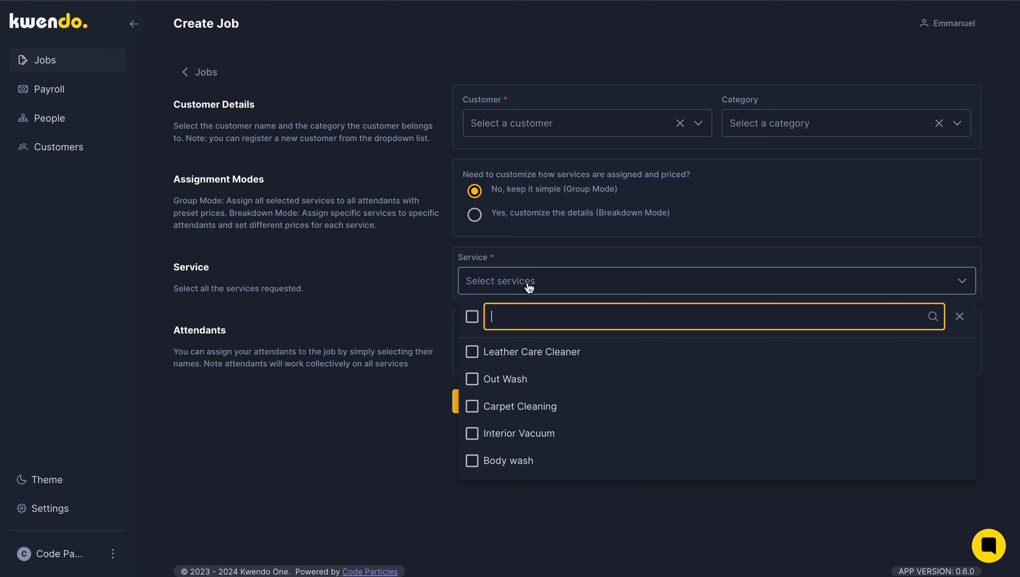
left_click(528, 286)
left_click(550, 359)
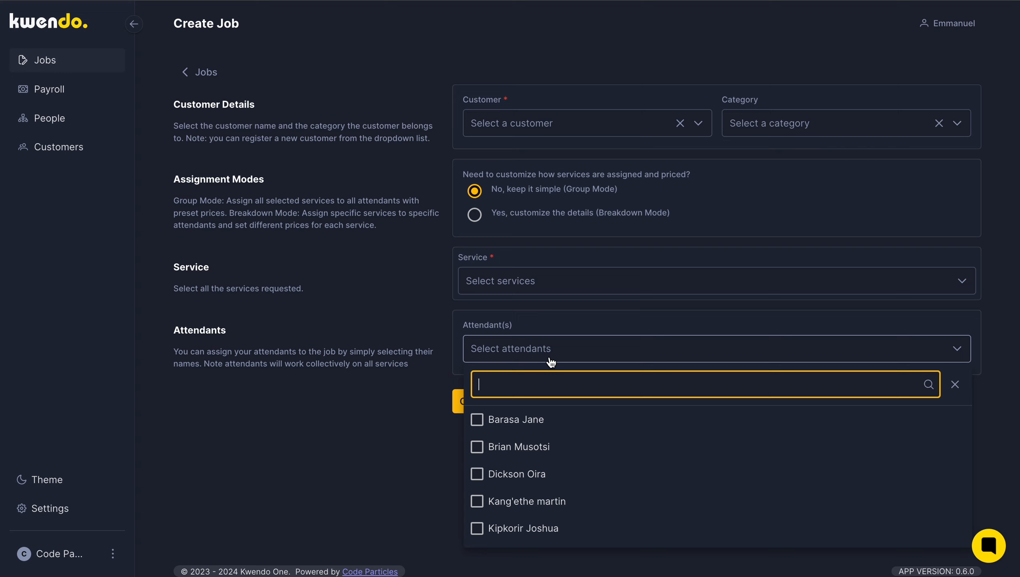
left_click(551, 361)
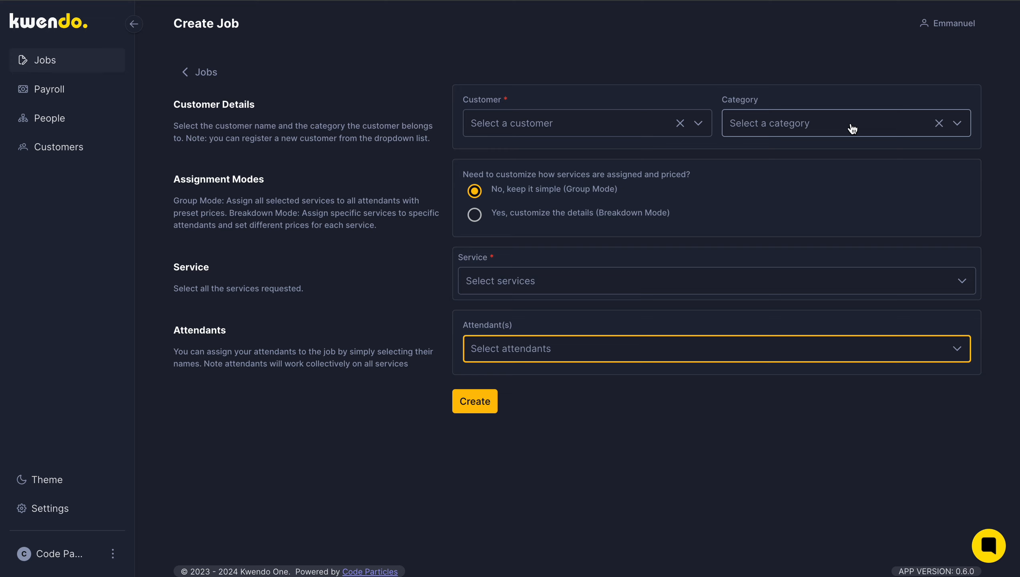
Step: Review the customer, category and Group Mode service choices for the new job again
left_click(698, 124)
left_click(698, 126)
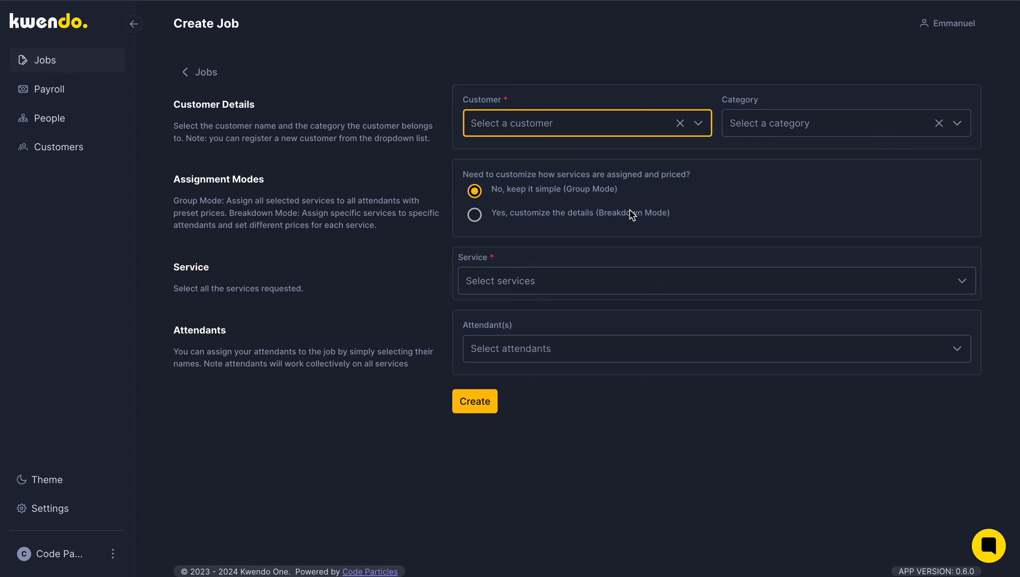
left_click(703, 129)
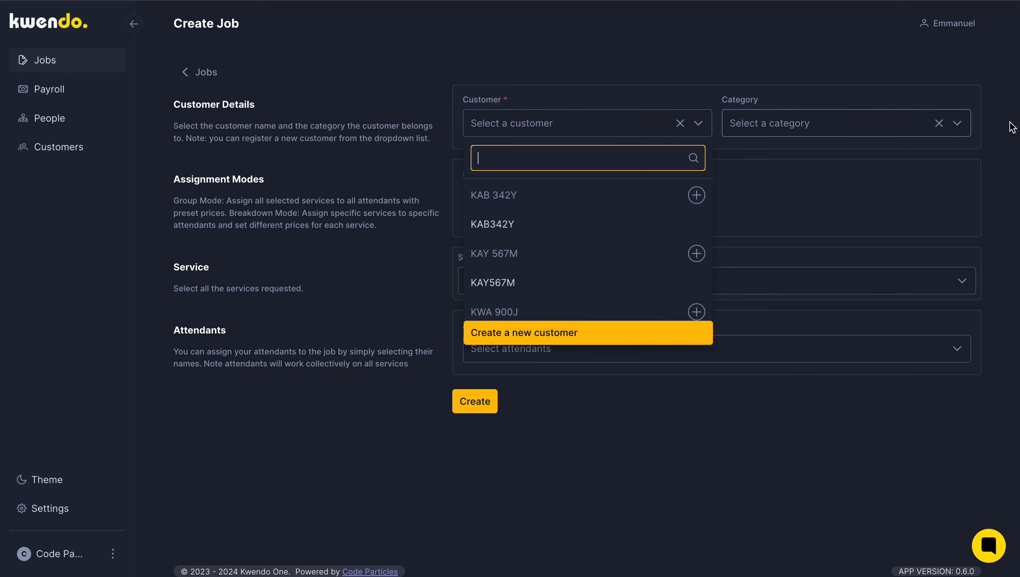
left_click(957, 123)
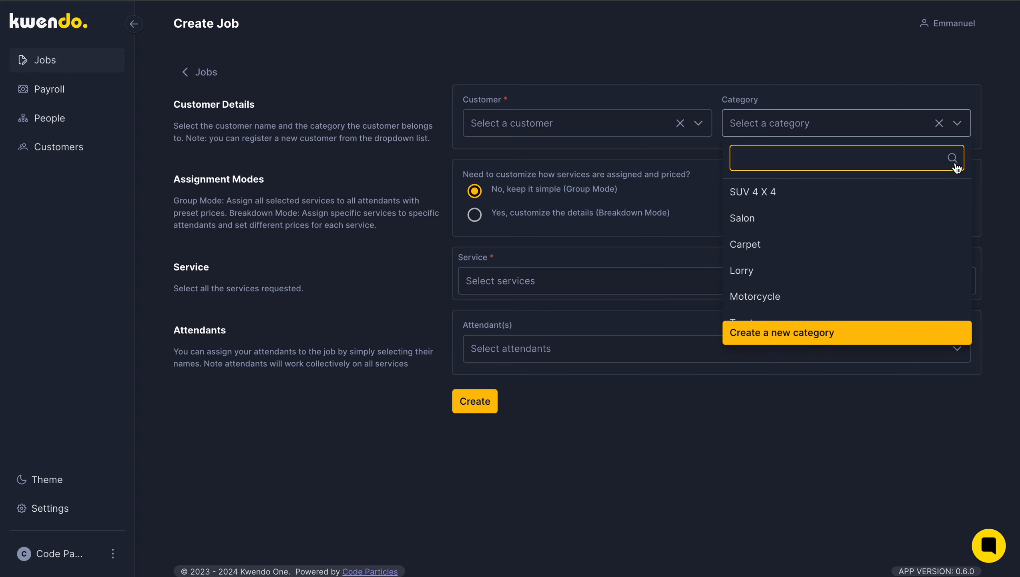
left_click(957, 126)
left_click(664, 279)
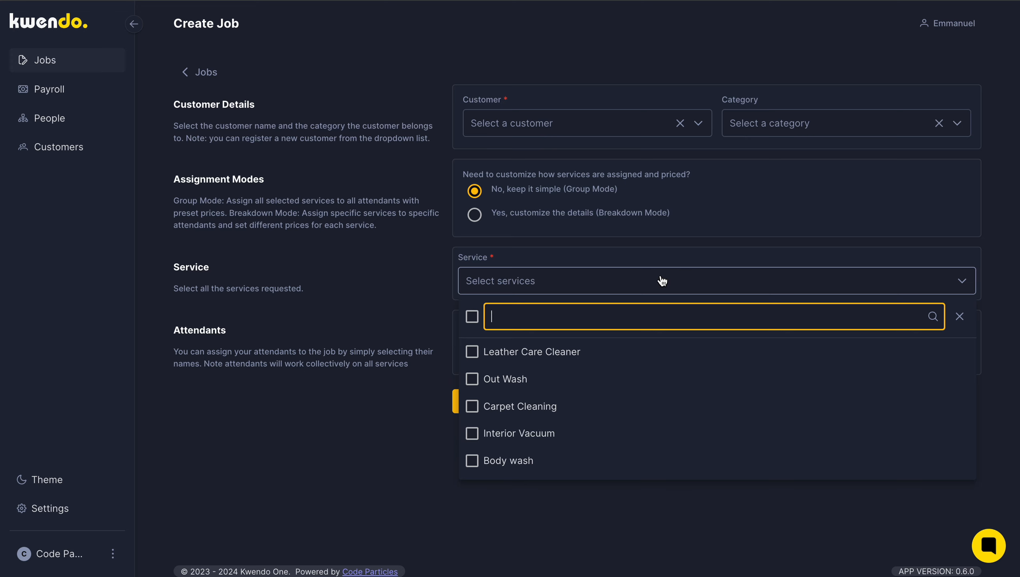
Step: Switch the assignment to Breakdown Mode, view its service choices, and return to Group Mode
left_click(476, 216)
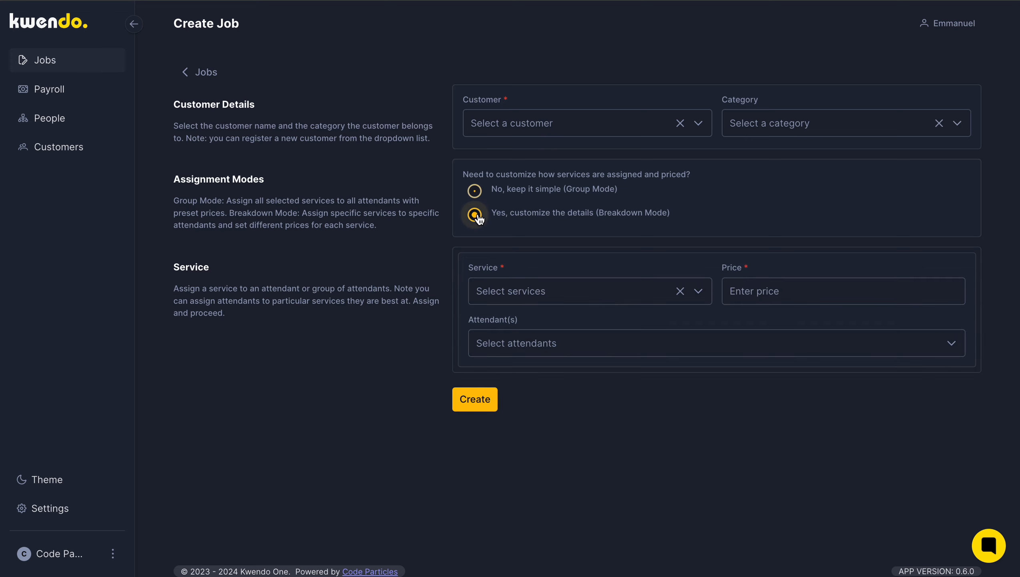
left_click(704, 296)
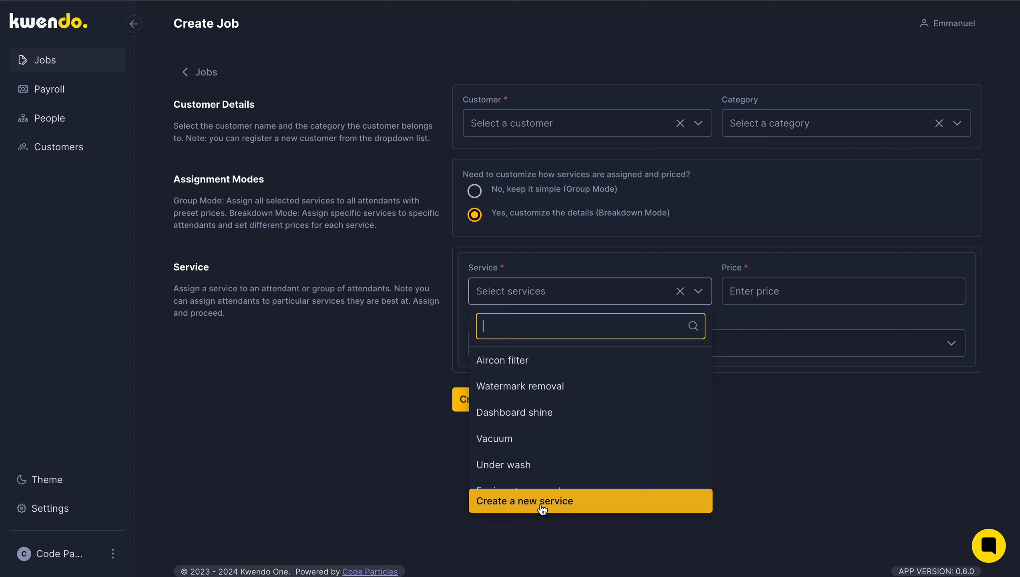
left_click(702, 298)
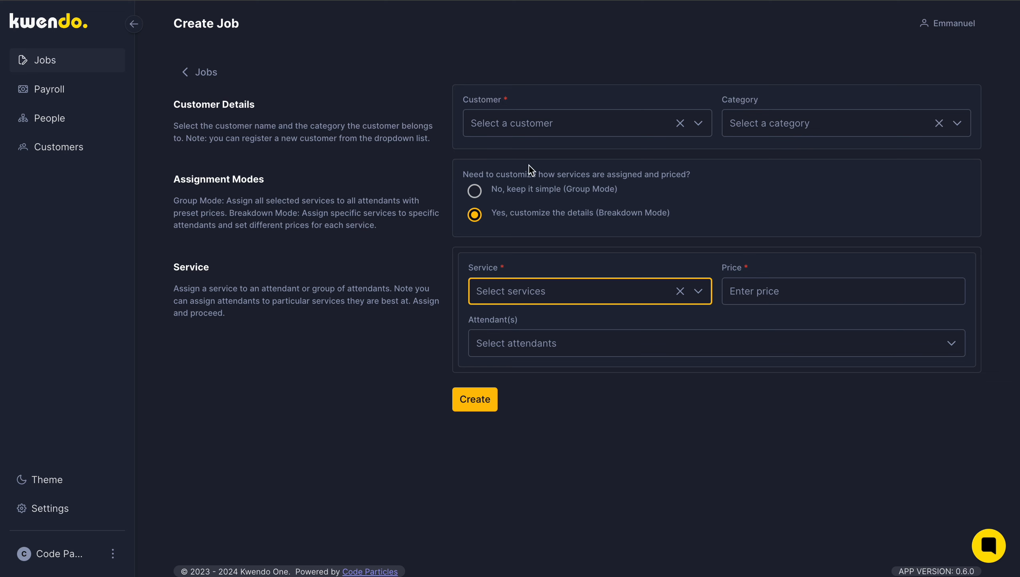
left_click(475, 191)
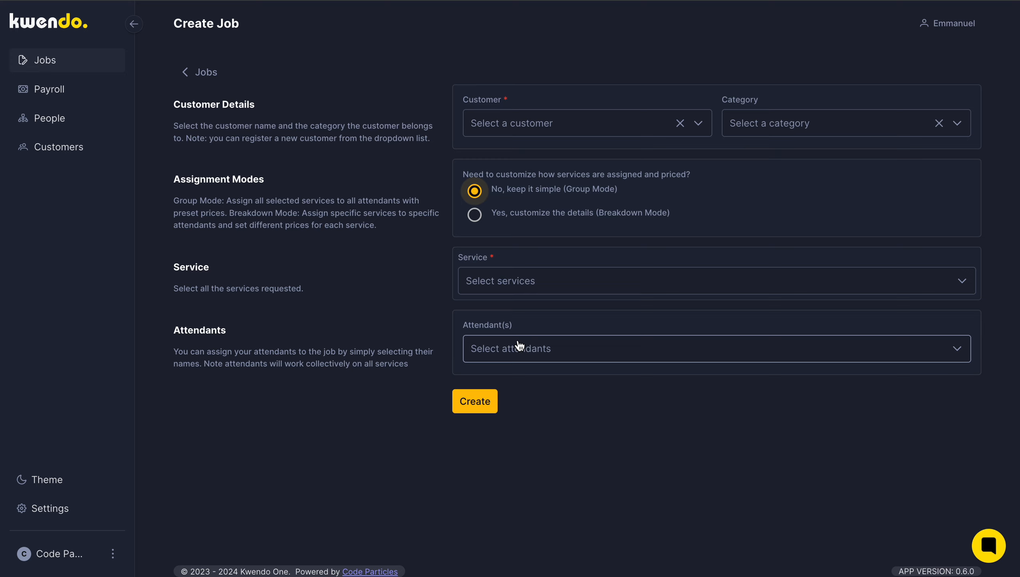
Step: Assign the new job to the first selectable customer and set its category to Salon
left_click(698, 122)
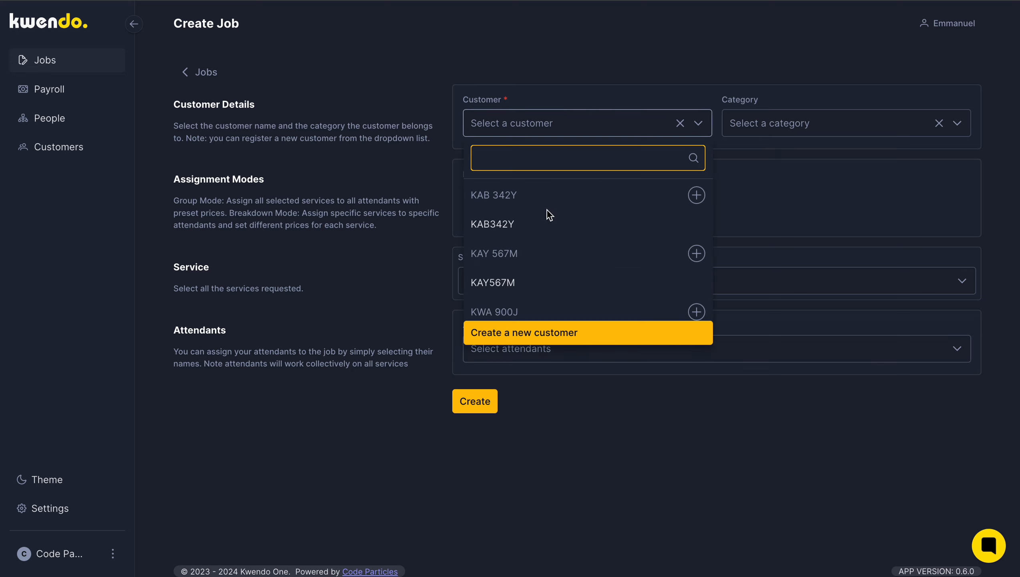
left_click(524, 228)
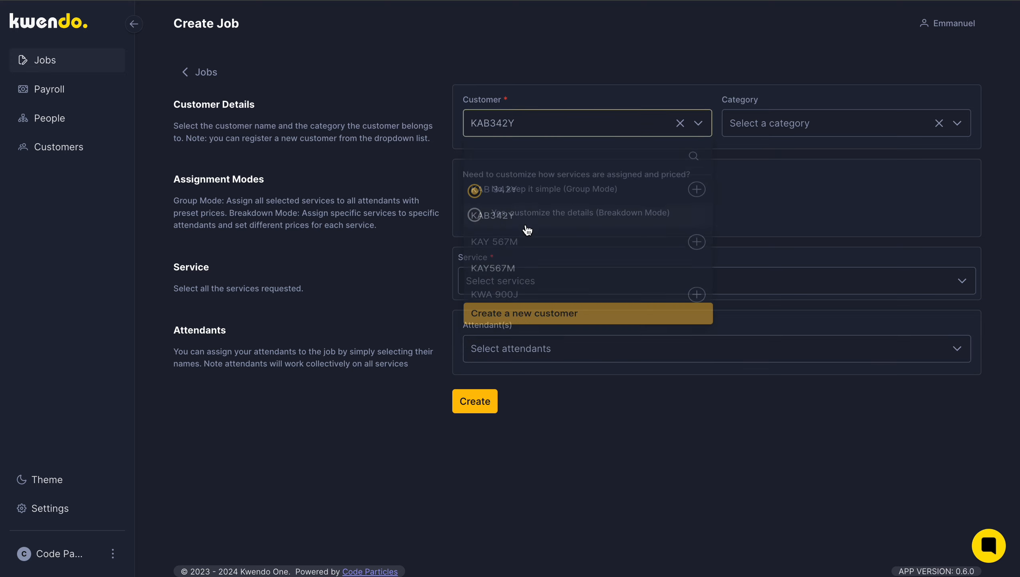
left_click(958, 124)
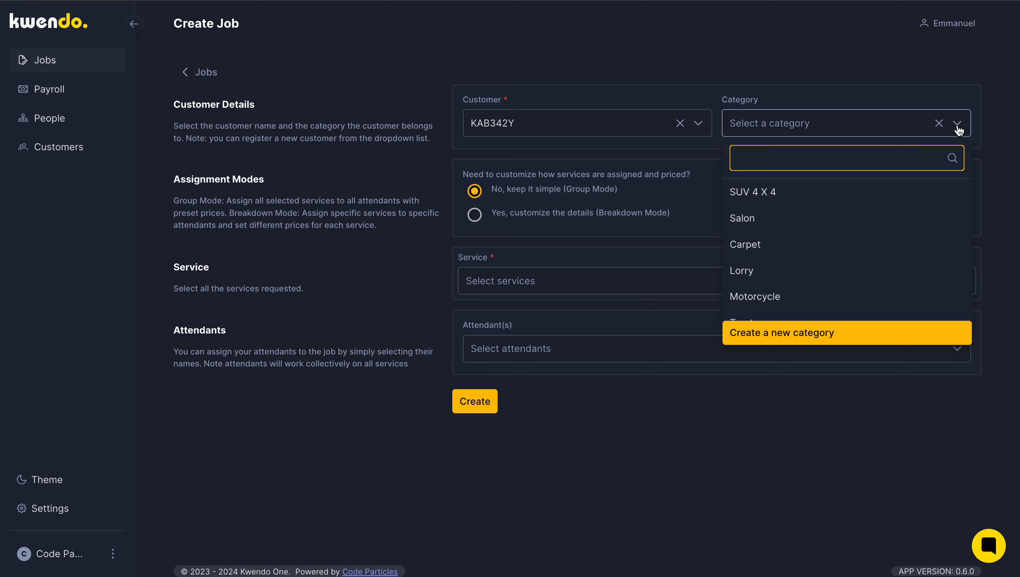
left_click(764, 218)
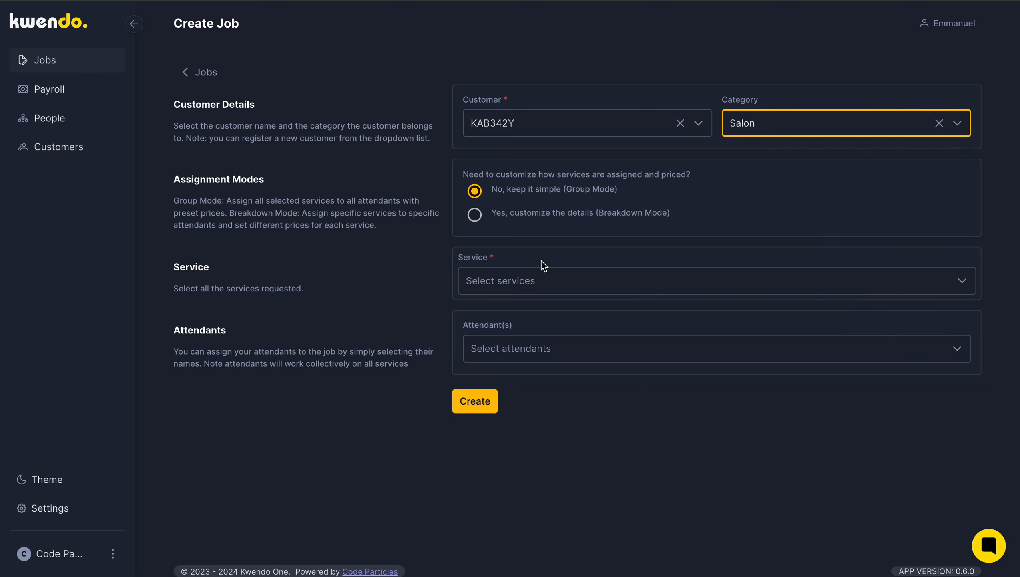
Step: Complete and create the job with the Body wash service and the first listed attendant
left_click(521, 283)
left_click(516, 357)
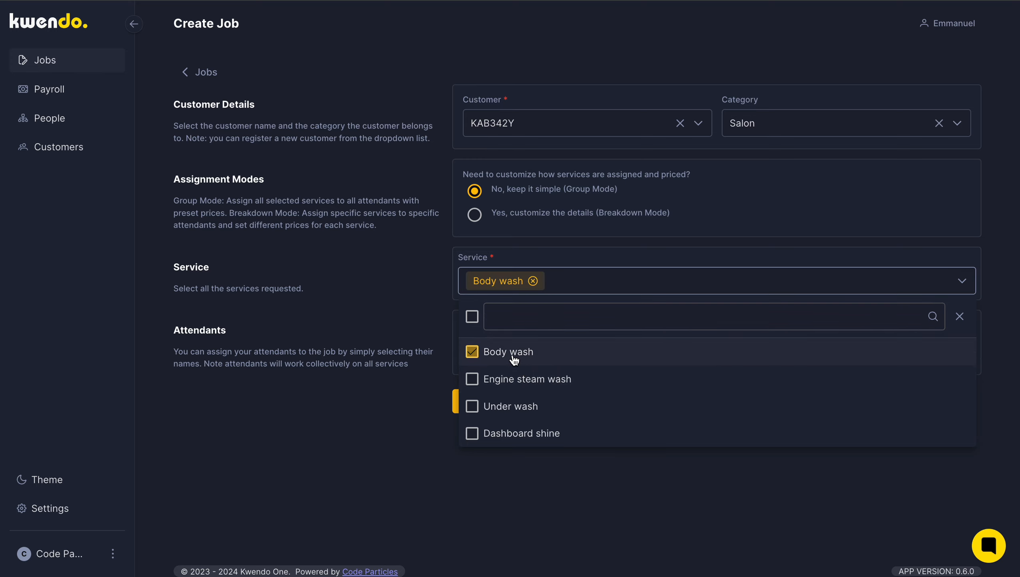
left_click(385, 395)
left_click(499, 354)
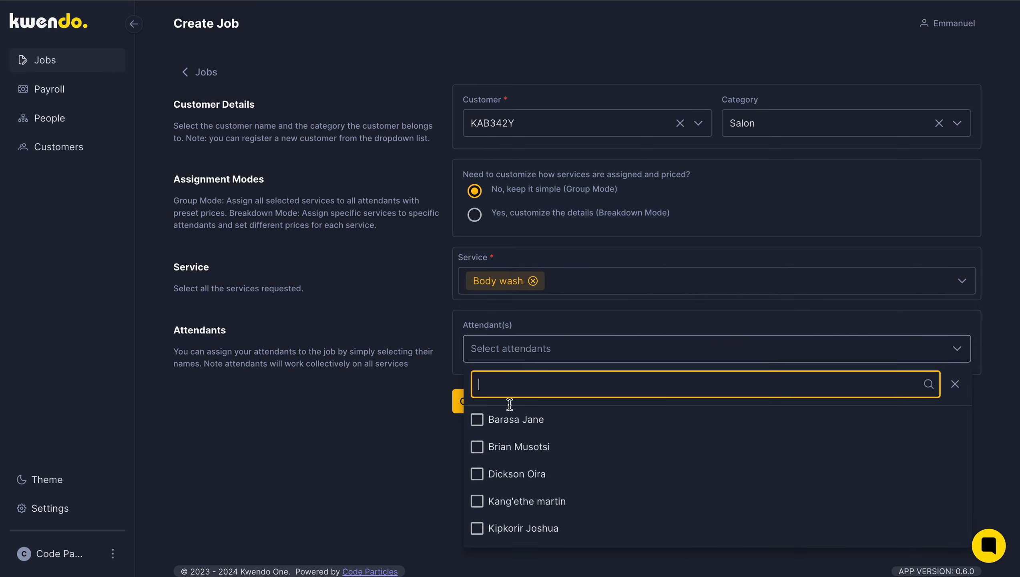
left_click(510, 423)
left_click(390, 422)
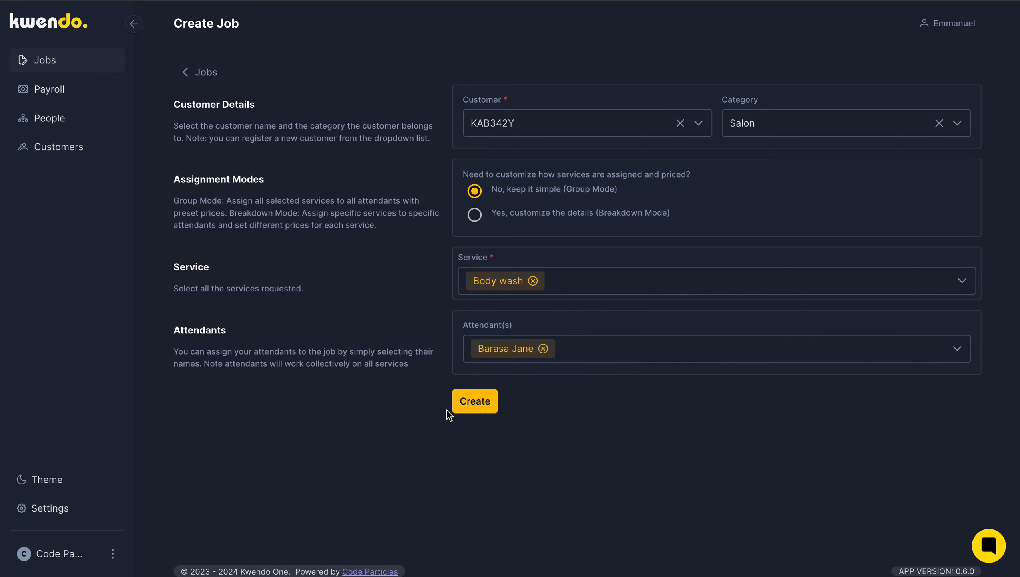
left_click(479, 402)
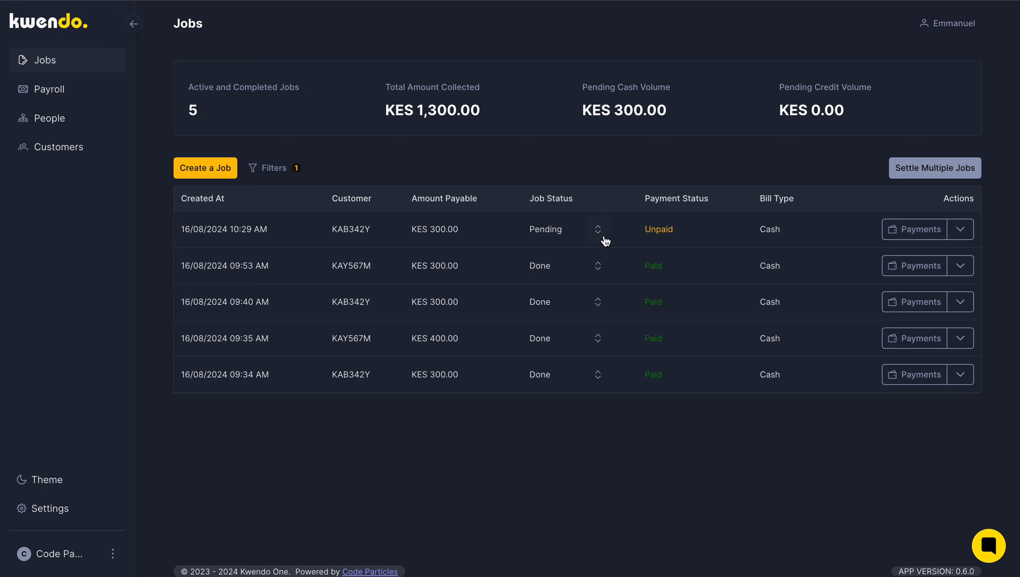
Step: Start another job for the second selectable customer and set its category to Salon
left_click(209, 173)
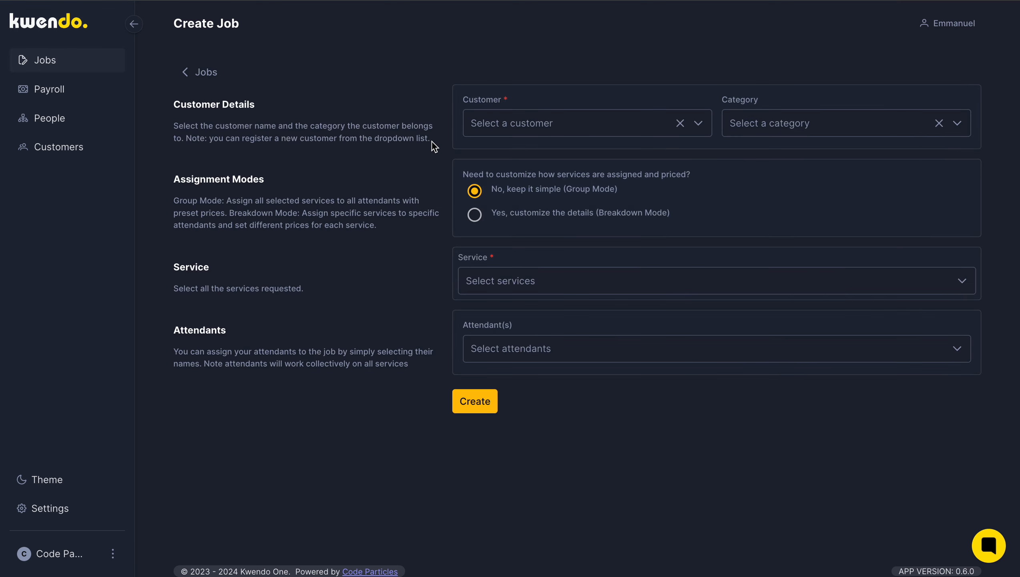
left_click(707, 122)
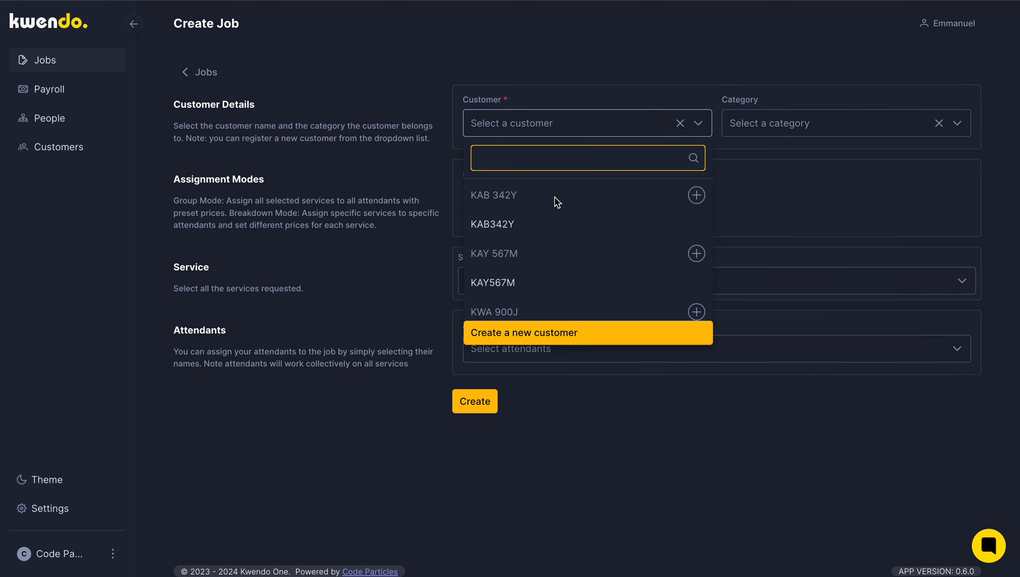
left_click(514, 283)
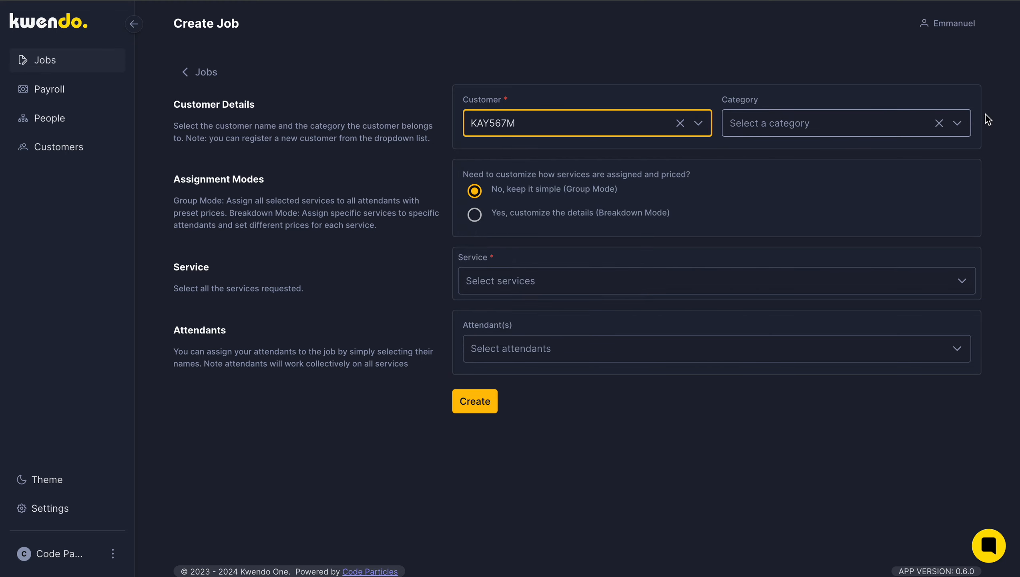
left_click(966, 127)
left_click(767, 228)
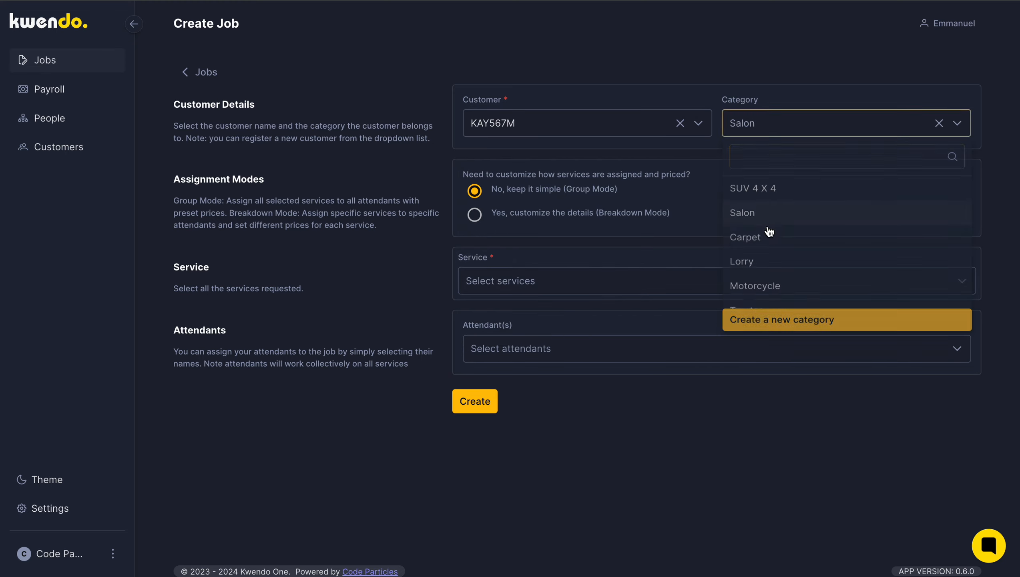
Step: Create this job with the Body wash service and the second listed attendant
left_click(531, 283)
left_click(491, 351)
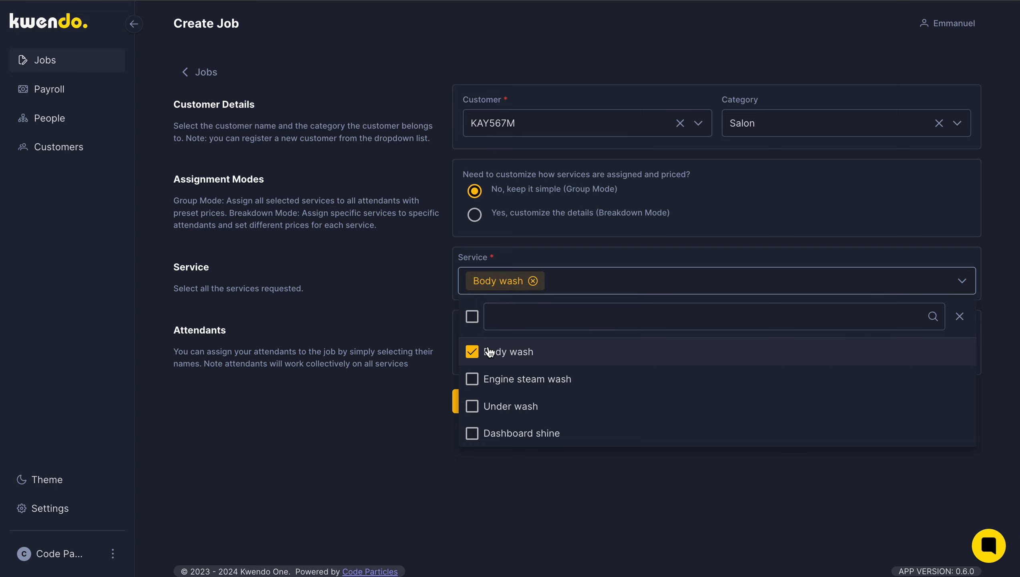
left_click(432, 352)
left_click(504, 349)
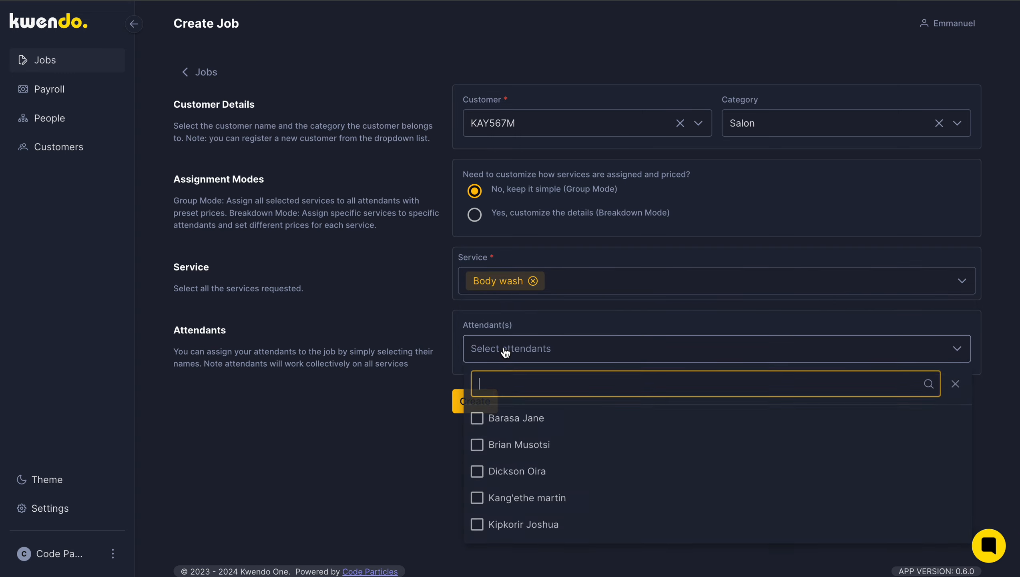
left_click(493, 446)
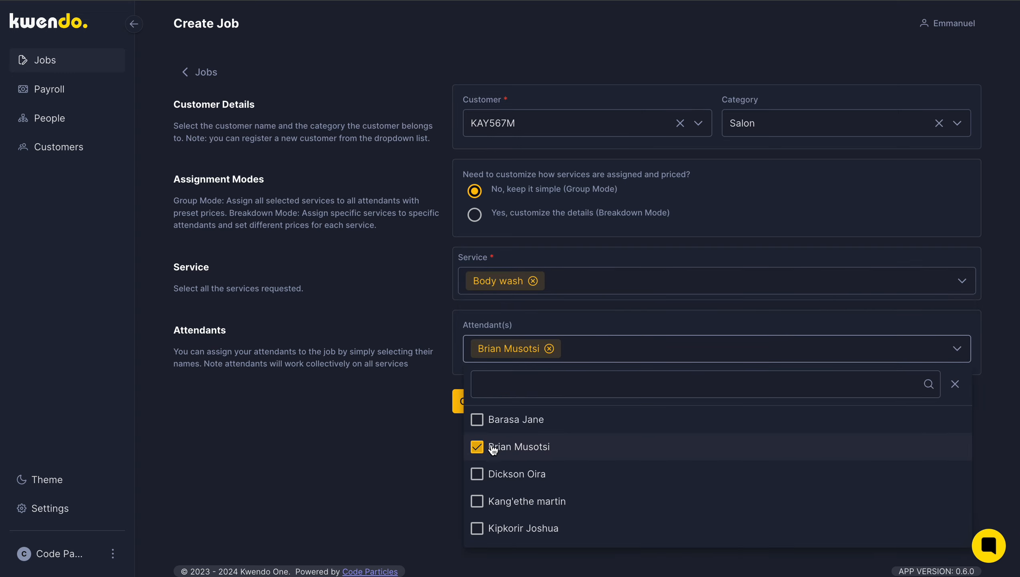
left_click(388, 427)
left_click(474, 411)
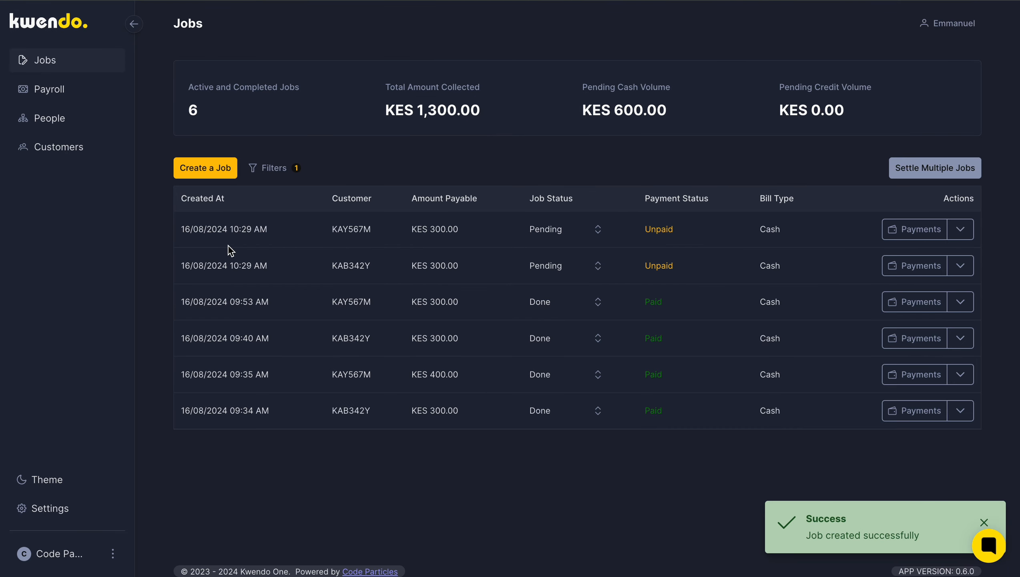
Step: Start a third job for the customer whose plate begins with KWS, in the SUV 4 X 4 category
left_click(212, 168)
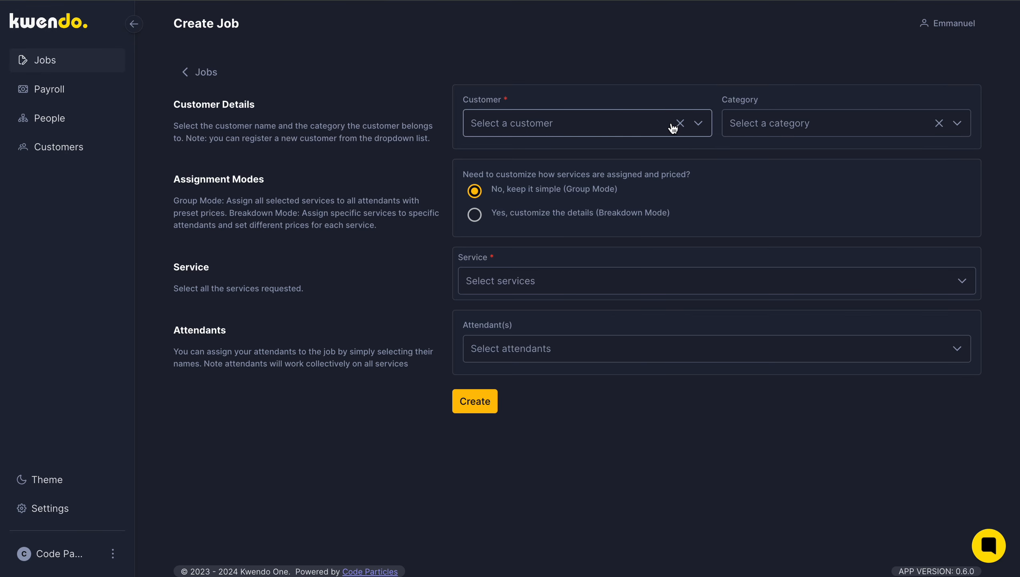
left_click(705, 125)
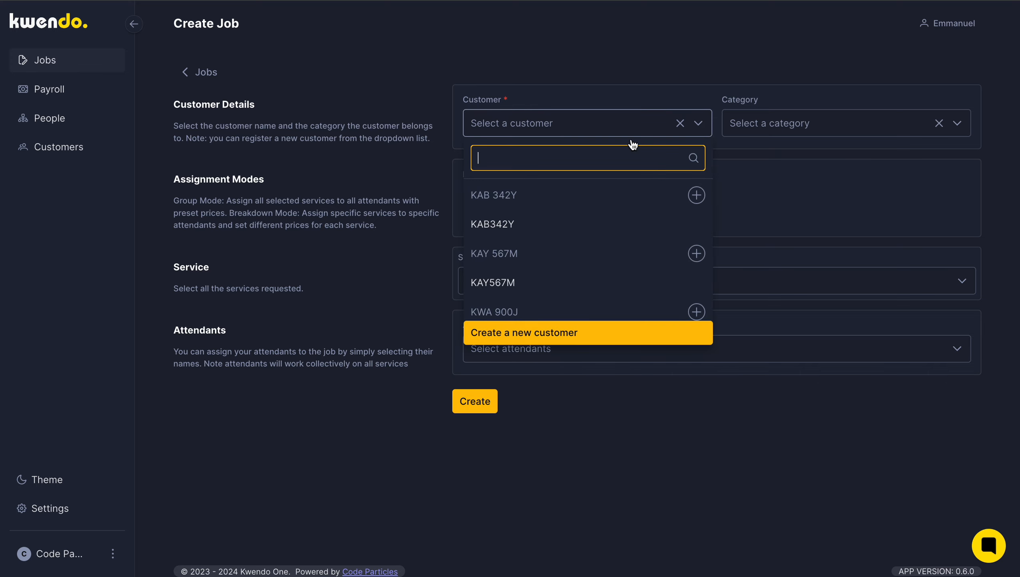
type("E")
key("BackSpace")
scroll(501, 242, "down", 5)
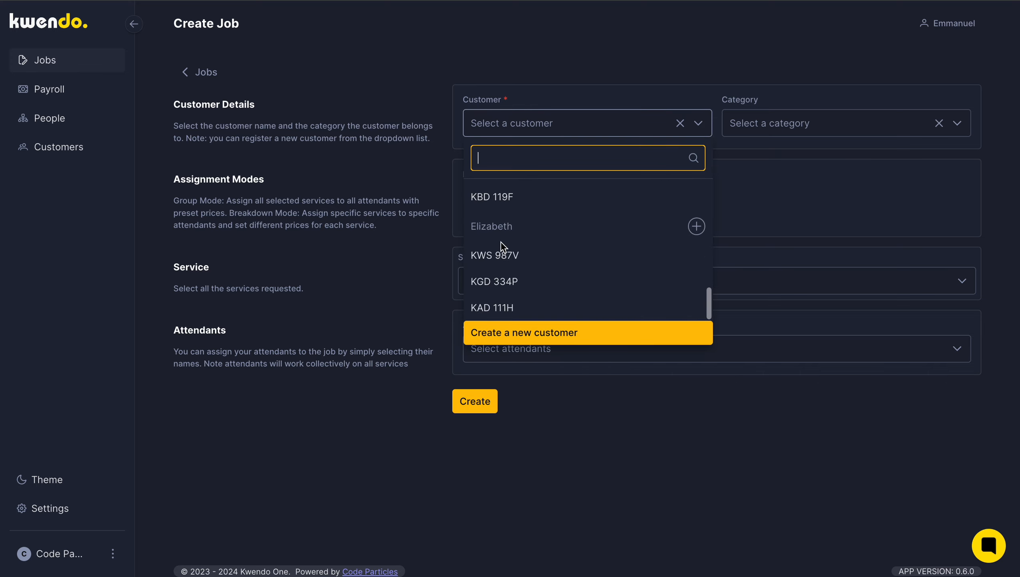
left_click(521, 256)
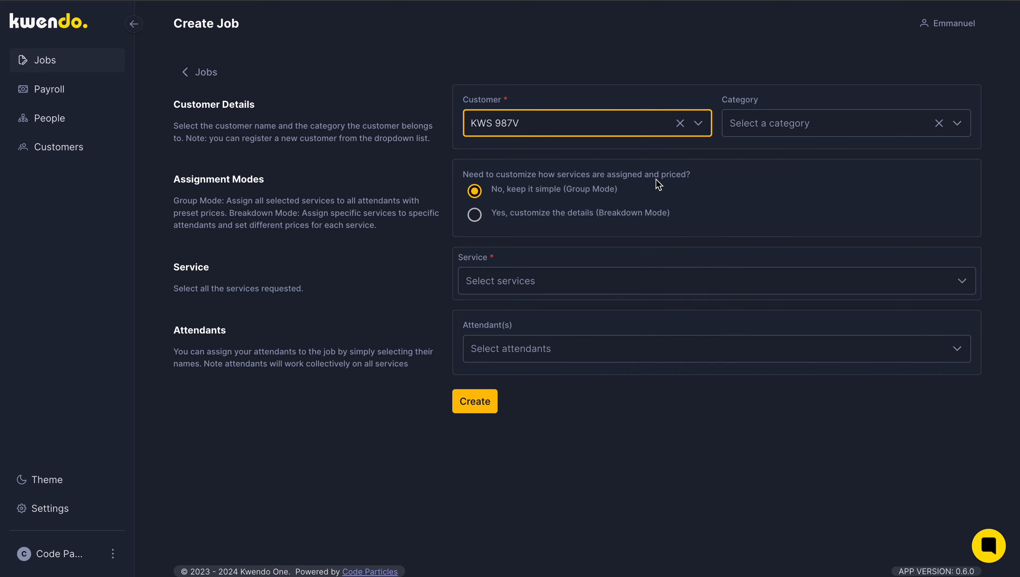
left_click(958, 124)
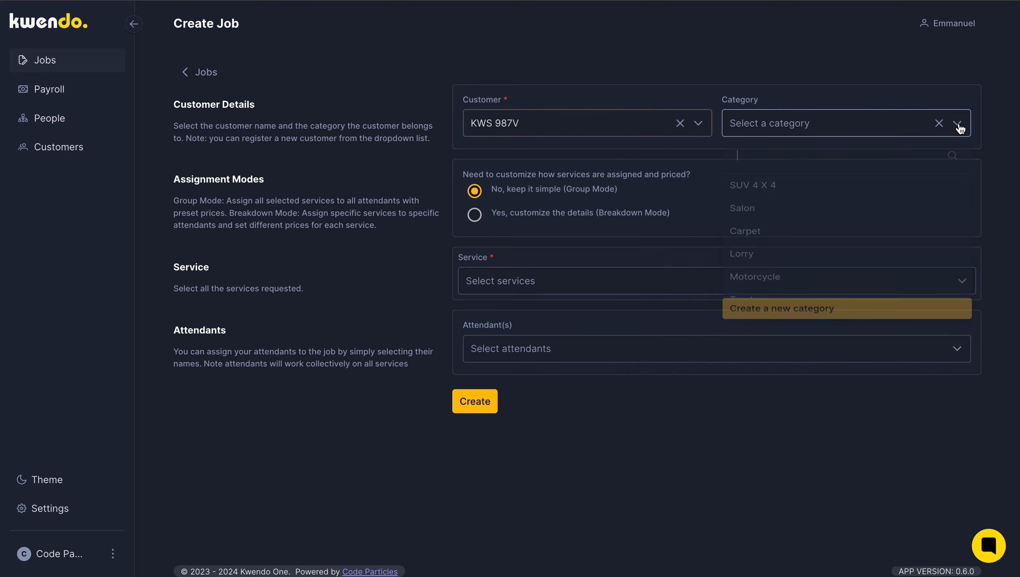
left_click(799, 200)
Step: Give the SUV 4 X 4 job the Body wash service and the third listed attendant, and create it
left_click(510, 274)
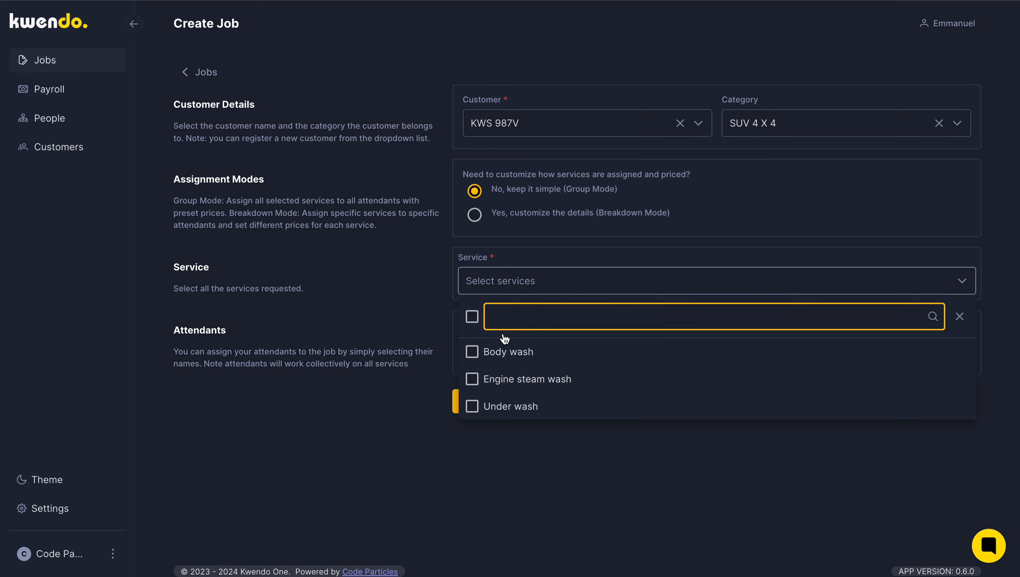
left_click(500, 353)
left_click(378, 379)
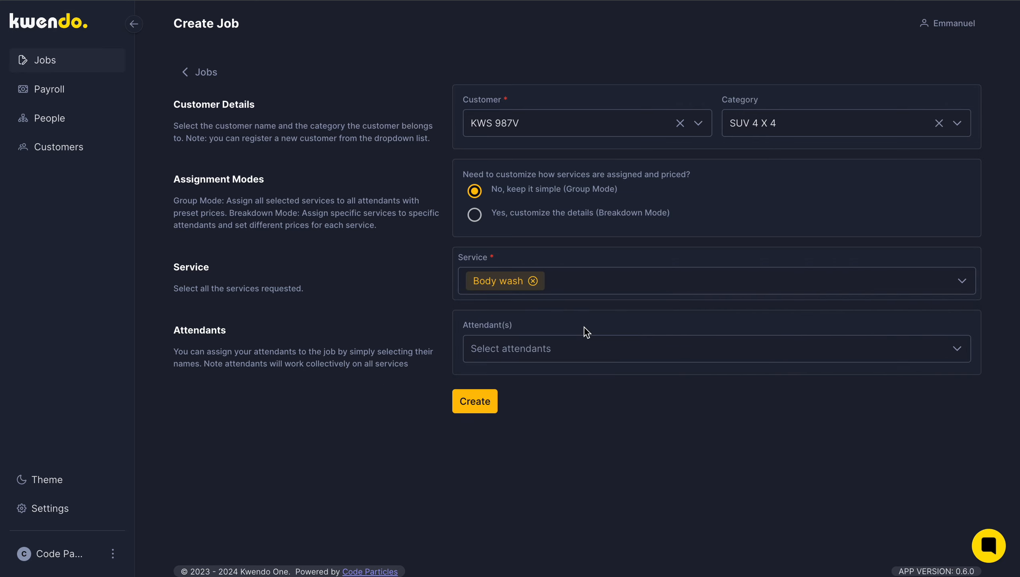
left_click(581, 348)
left_click(518, 476)
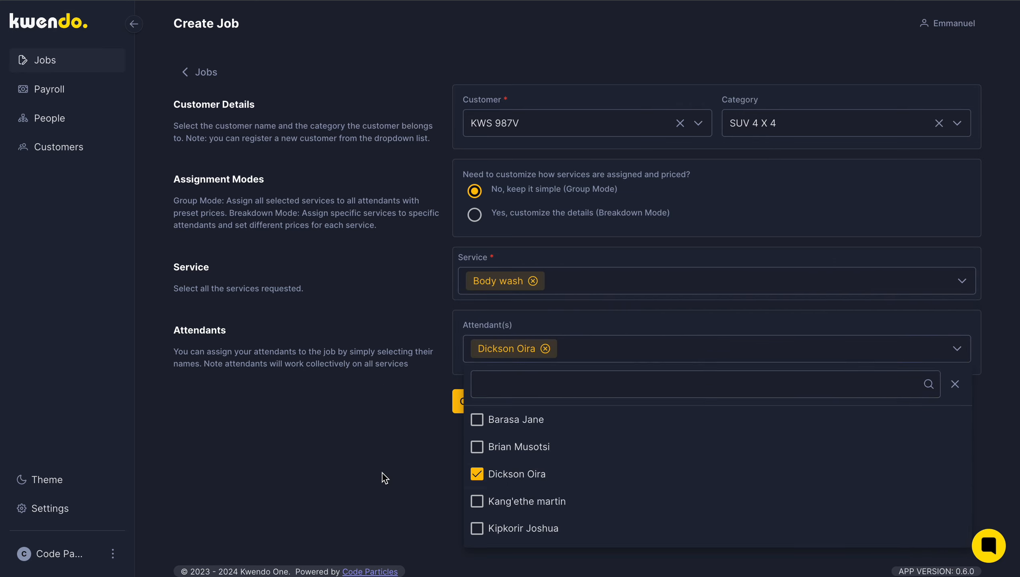
left_click(383, 476)
left_click(472, 401)
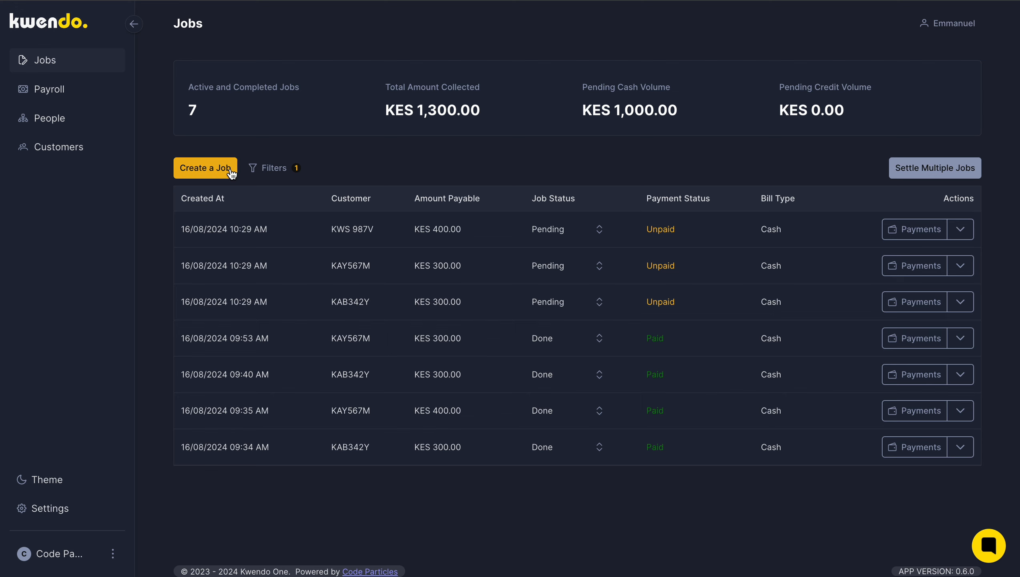
Step: Start a new job for the customer whose plate begins with KGD, in the Salon category
left_click(201, 175)
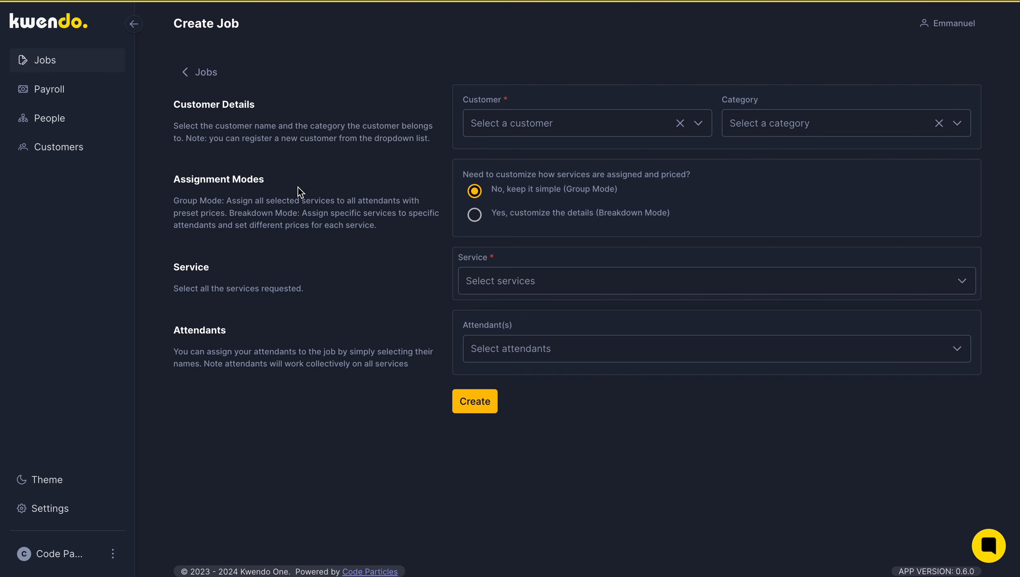
left_click(710, 131)
scroll(601, 226, "down", 5)
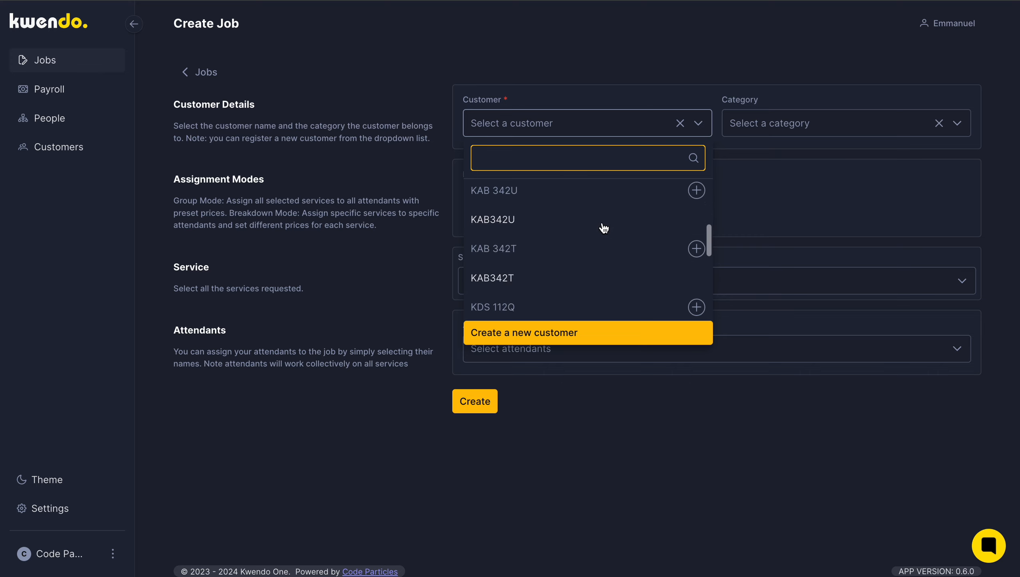
left_click(534, 286)
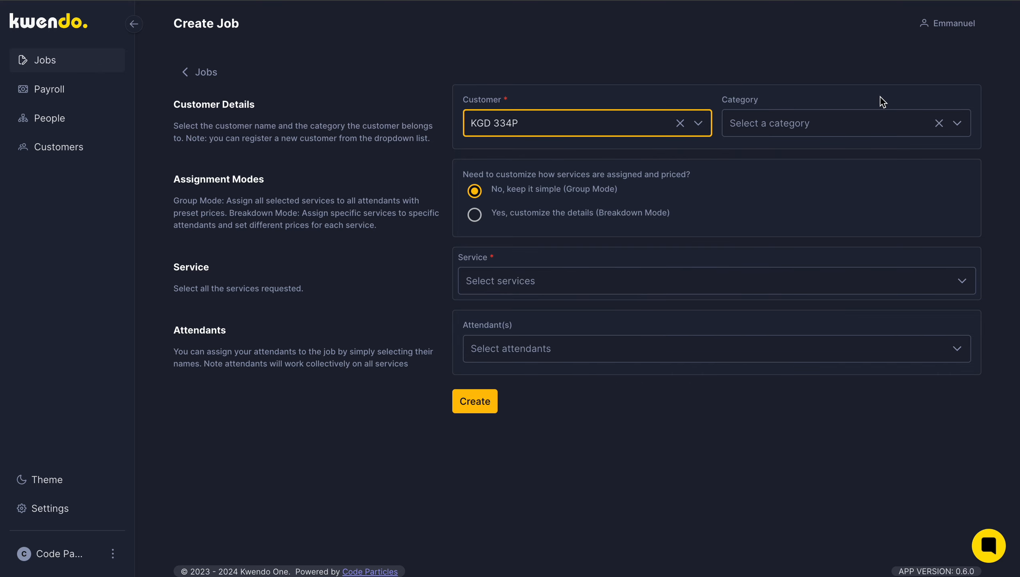
left_click(958, 125)
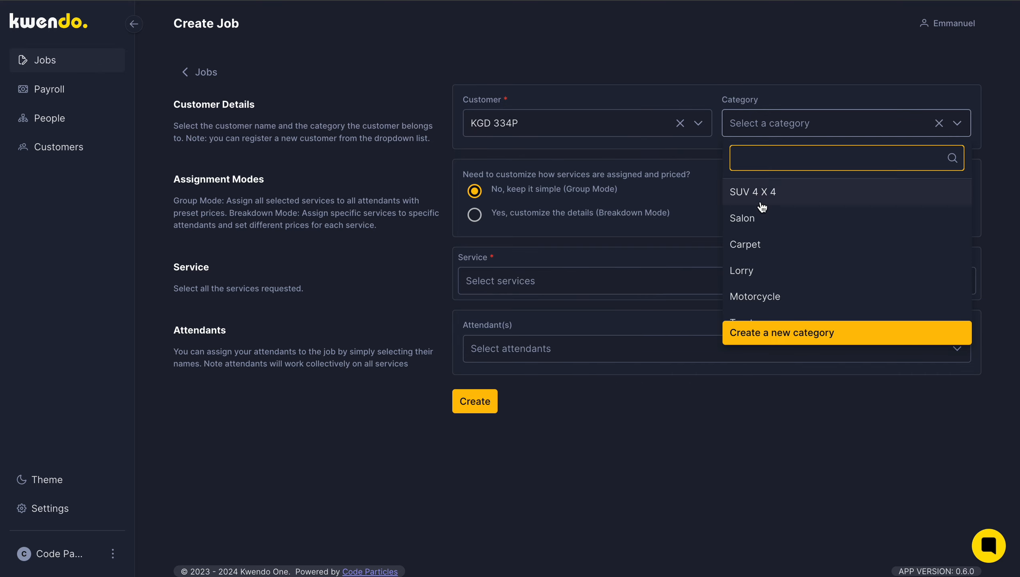
left_click(751, 221)
Step: Create the Salon job with the Body wash and Engine steam wash services and the fourth listed attendant
left_click(646, 281)
left_click(513, 351)
left_click(516, 406)
left_click(428, 388)
left_click(523, 352)
left_click(516, 505)
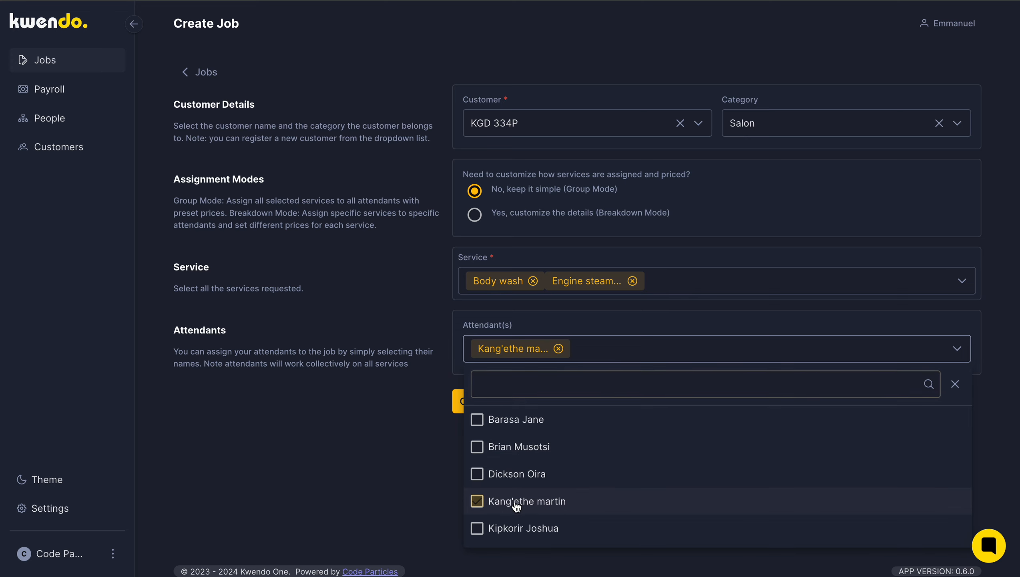
left_click(389, 483)
left_click(464, 398)
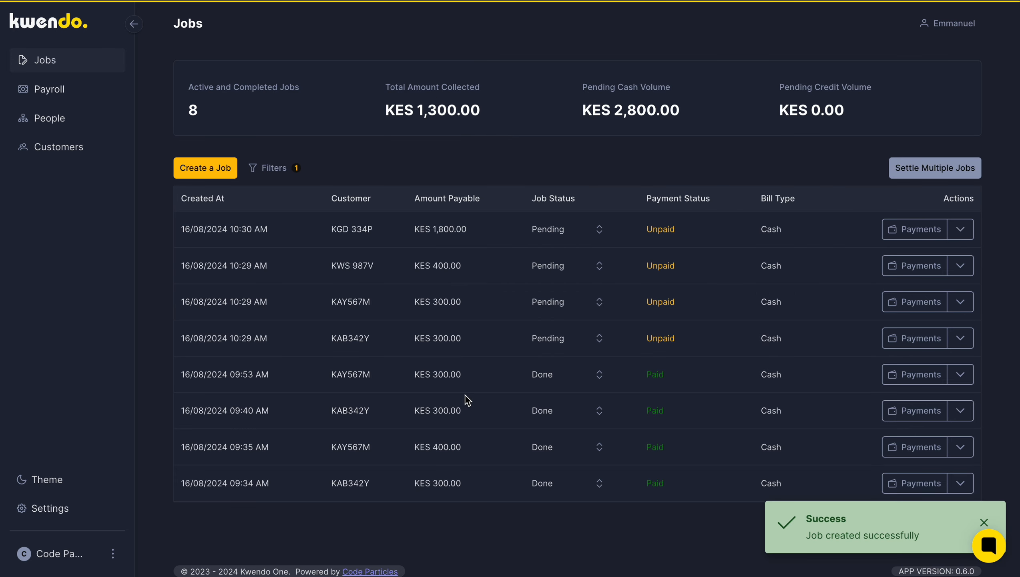
Step: Start one more job for the customer whose plate begins with KAD, in the SUV 4 X 4 category
left_click(203, 171)
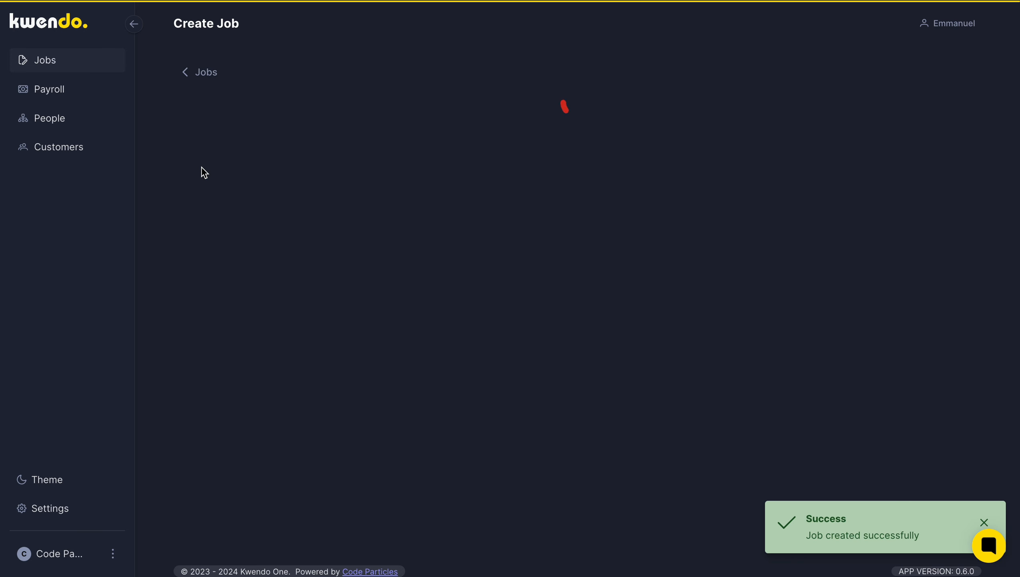
left_click(694, 126)
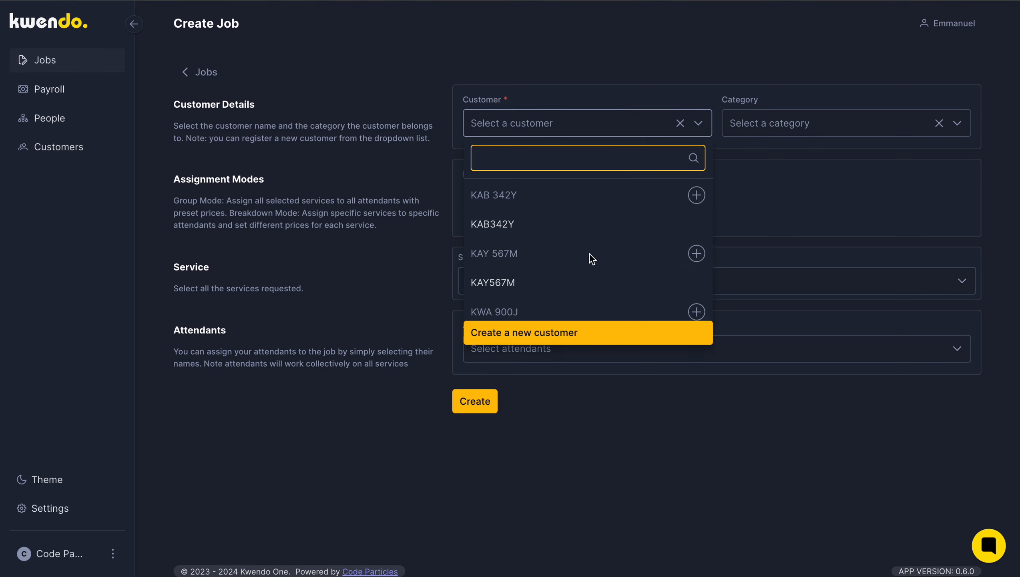
scroll(589, 254, "down", 10)
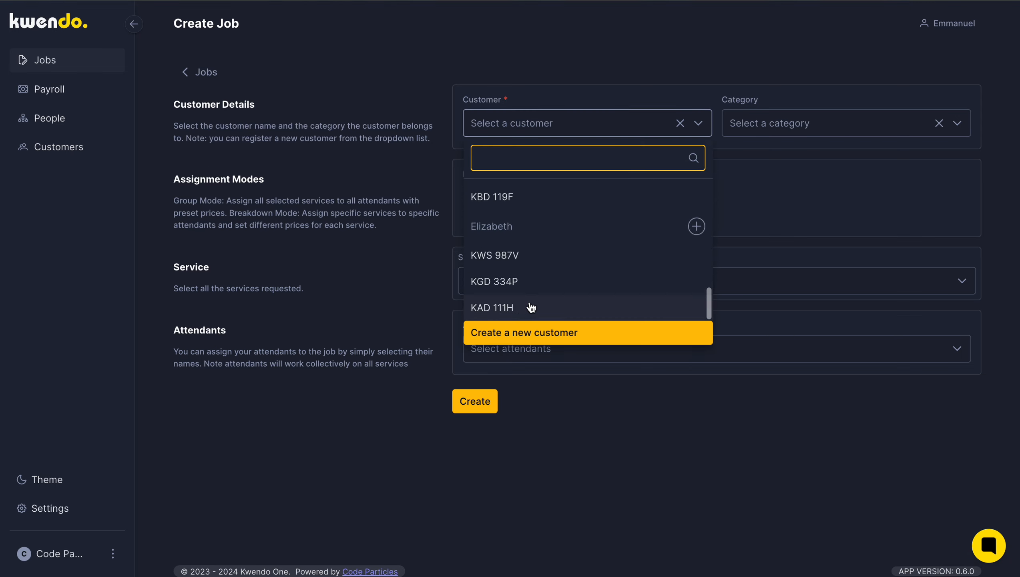
left_click(531, 307)
left_click(891, 124)
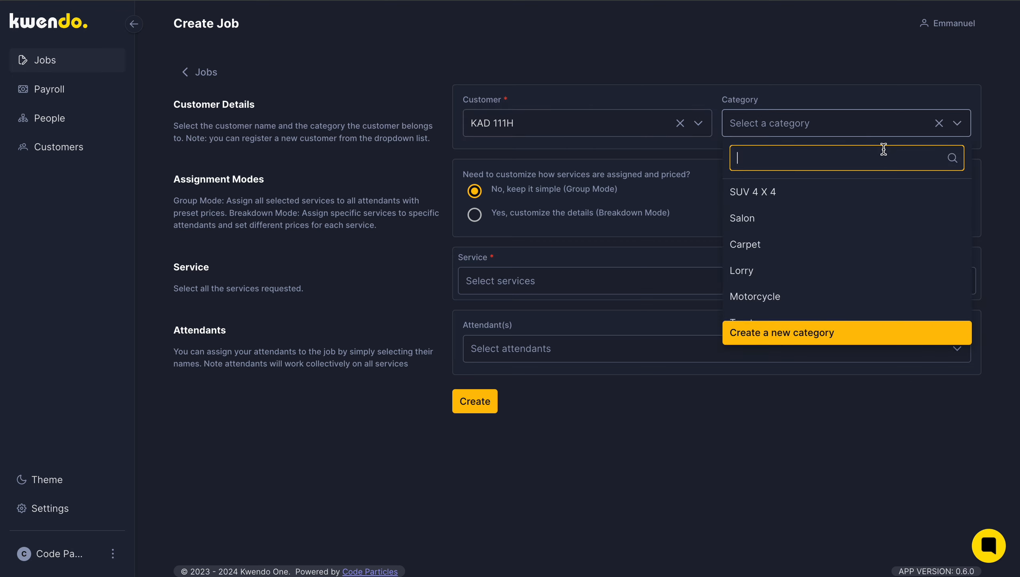
left_click(777, 202)
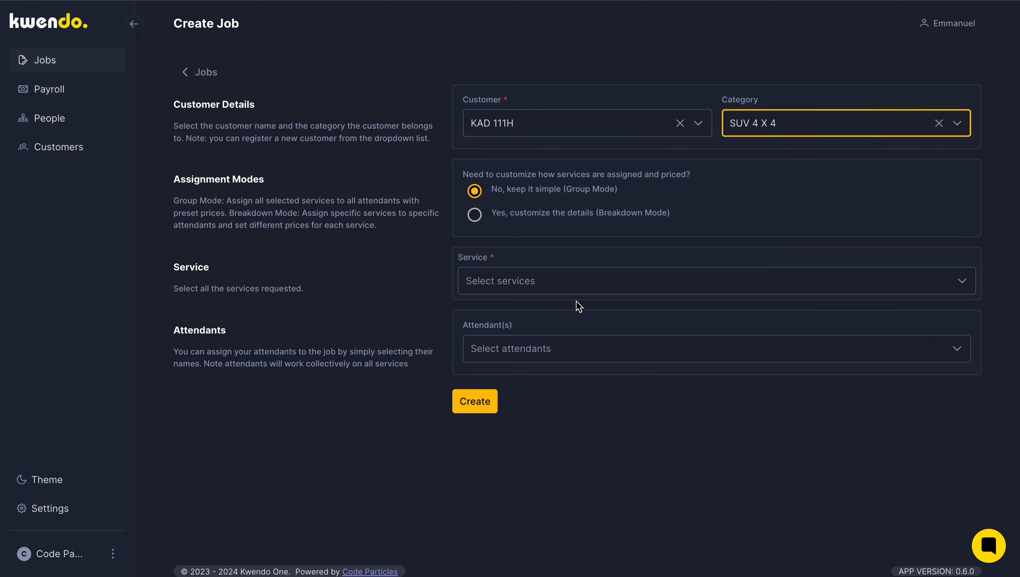
Step: Select the Body wash service for the job and assign the fifth listed attendant
left_click(566, 290)
left_click(516, 358)
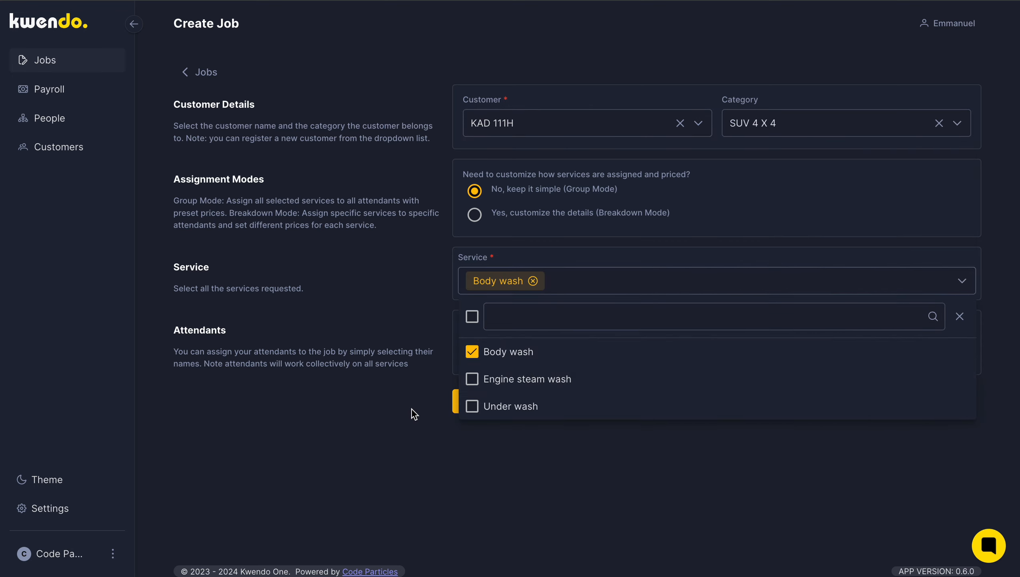
left_click(412, 412)
left_click(545, 356)
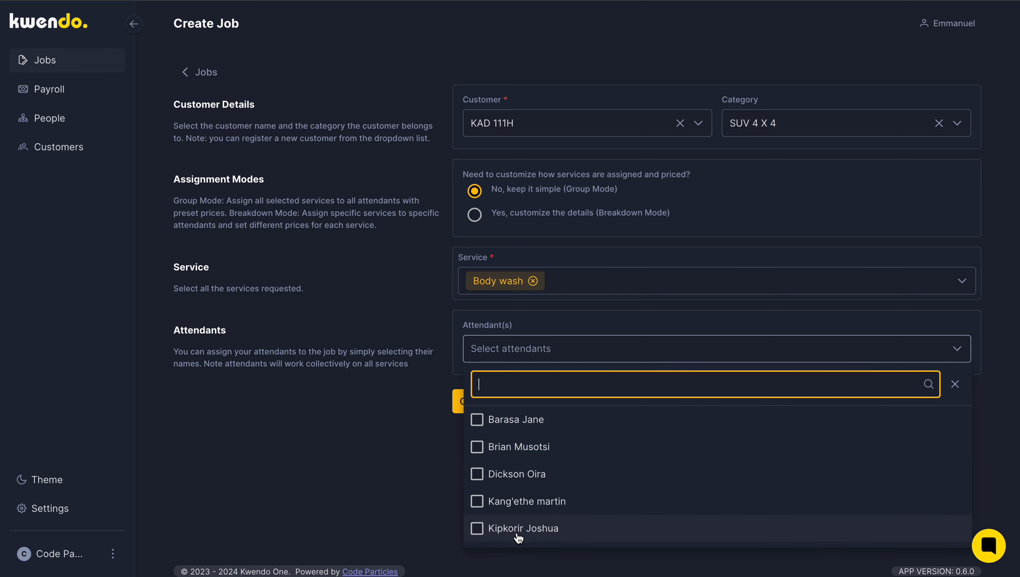
scroll(526, 494, "down", 1)
left_click(508, 476)
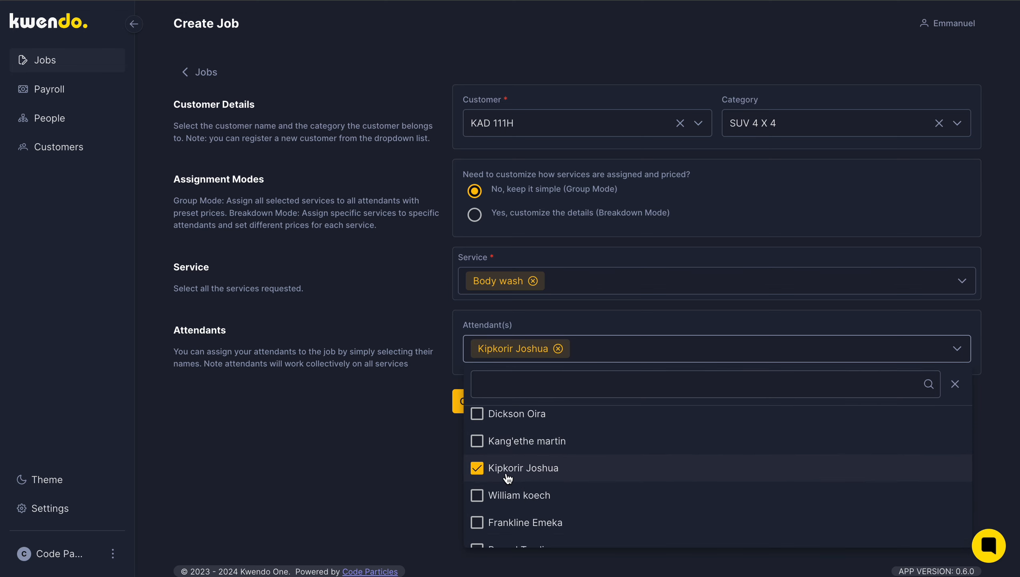
Step: Close the attendant selection and create the SUV 4 X 4 job
left_click(408, 467)
left_click(470, 407)
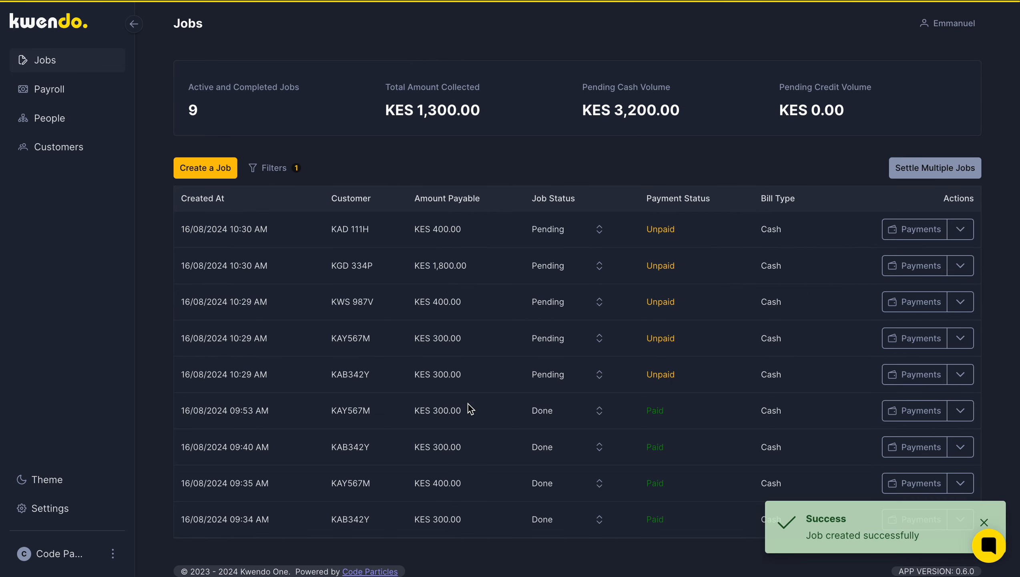
Step: Start a new job for the customer whose plate begins with KBD, in the Salon category
left_click(198, 165)
left_click(691, 118)
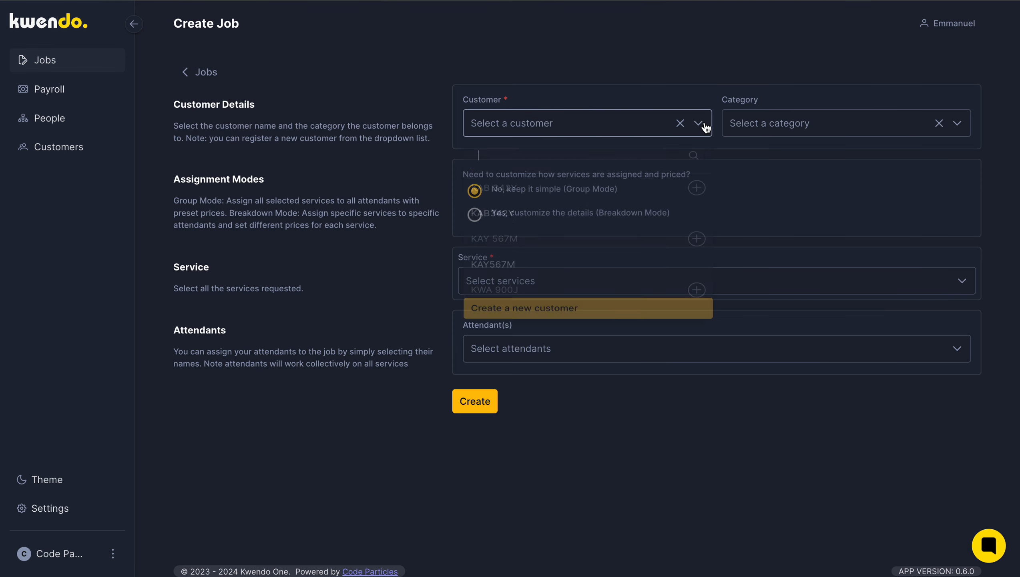
scroll(571, 226, "down", 8)
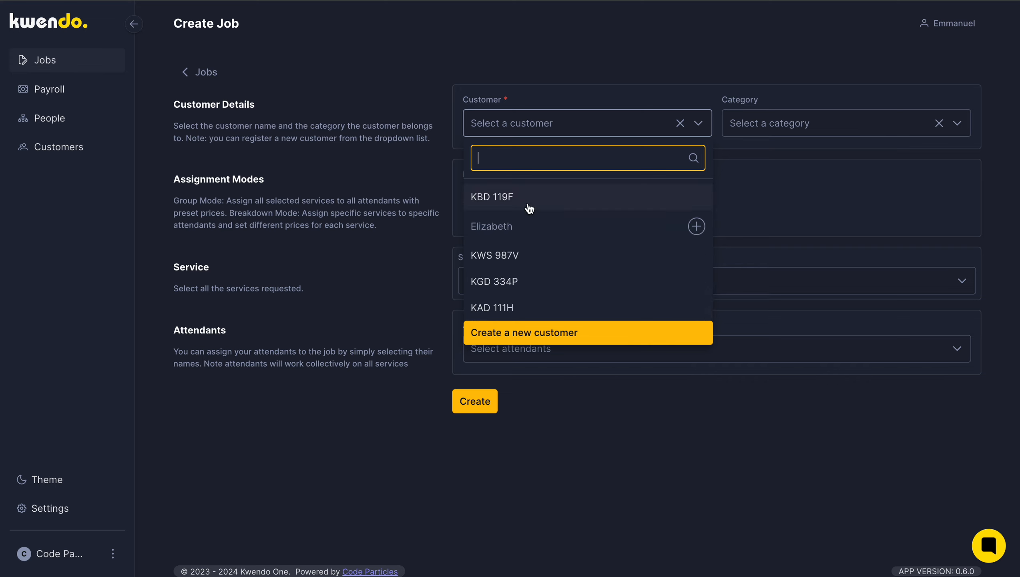
left_click(529, 207)
left_click(957, 124)
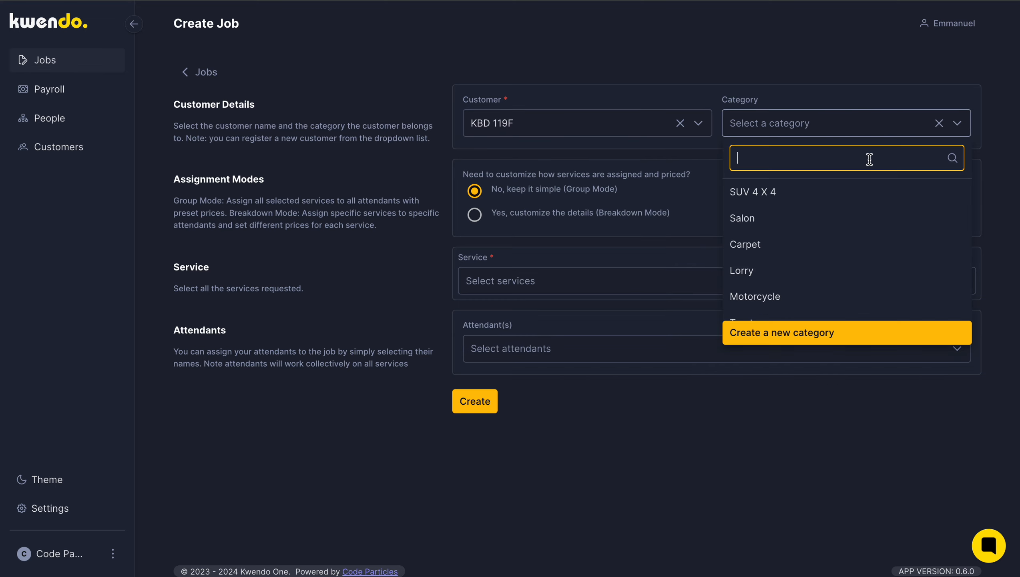
left_click(771, 218)
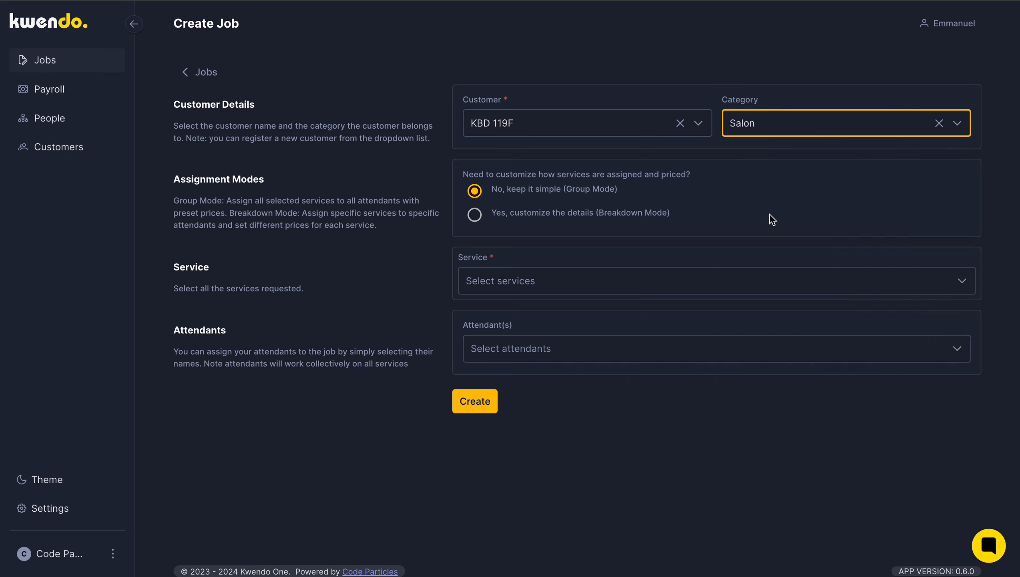
Step: Select the Body wash service, assign the seventh listed attendant and create the job
left_click(548, 281)
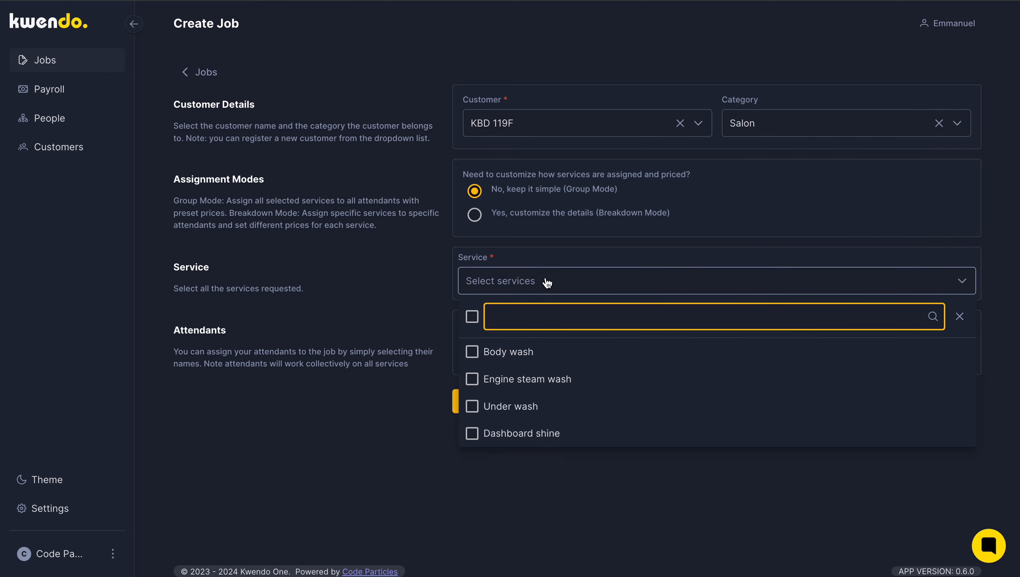
left_click(507, 353)
left_click(428, 413)
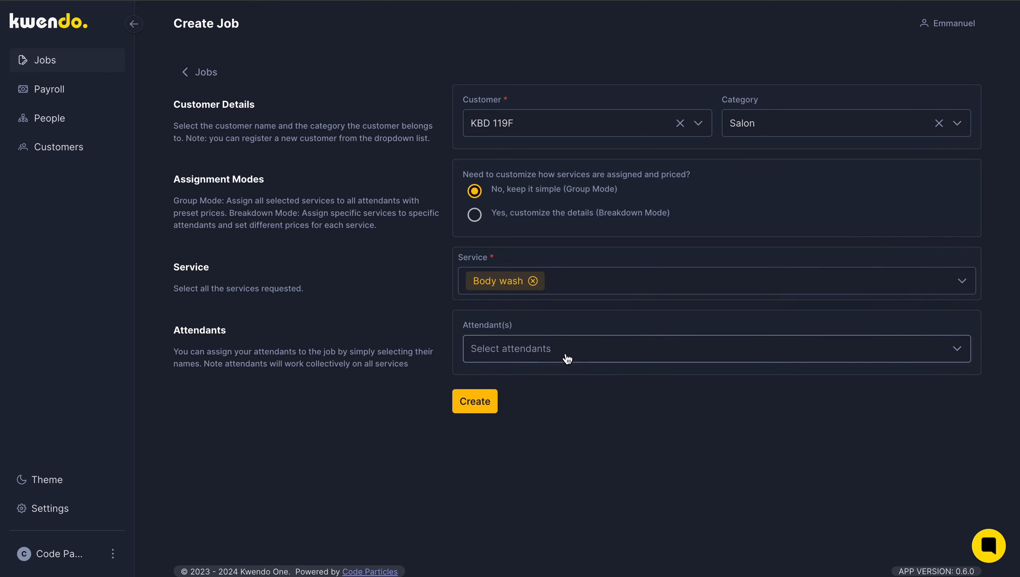
left_click(575, 350)
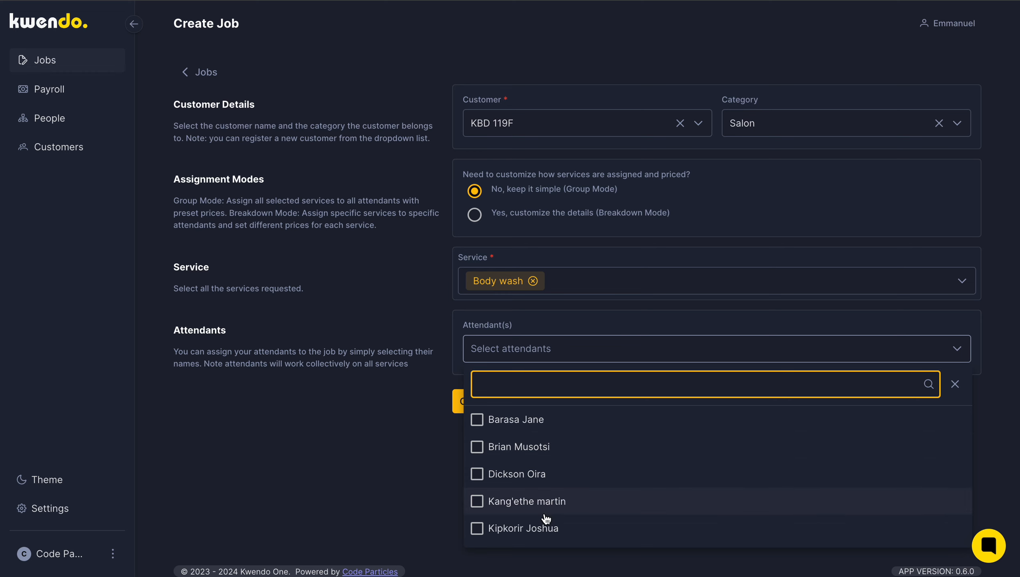
scroll(547, 519, "down", 3)
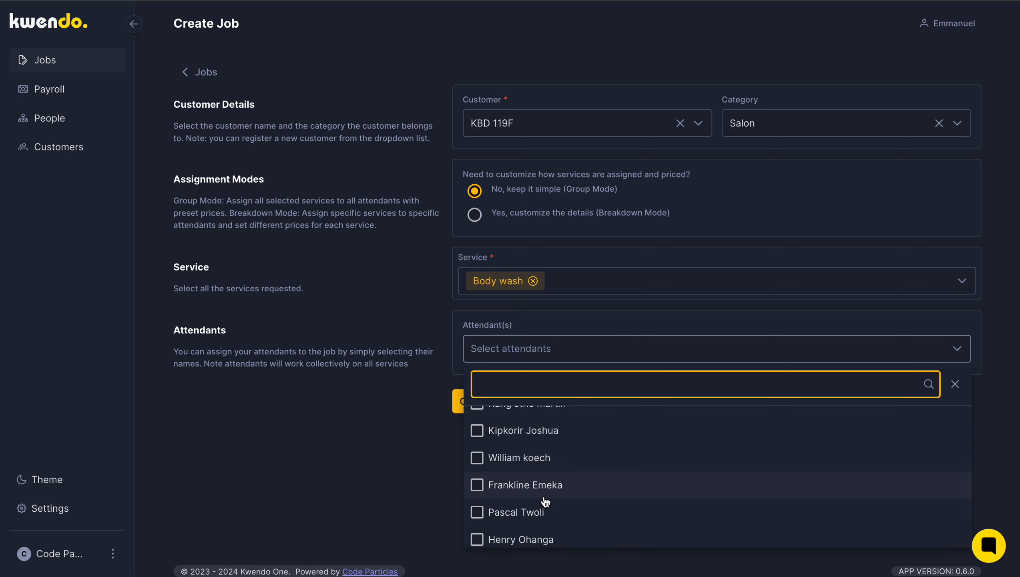
left_click(545, 495)
left_click(399, 459)
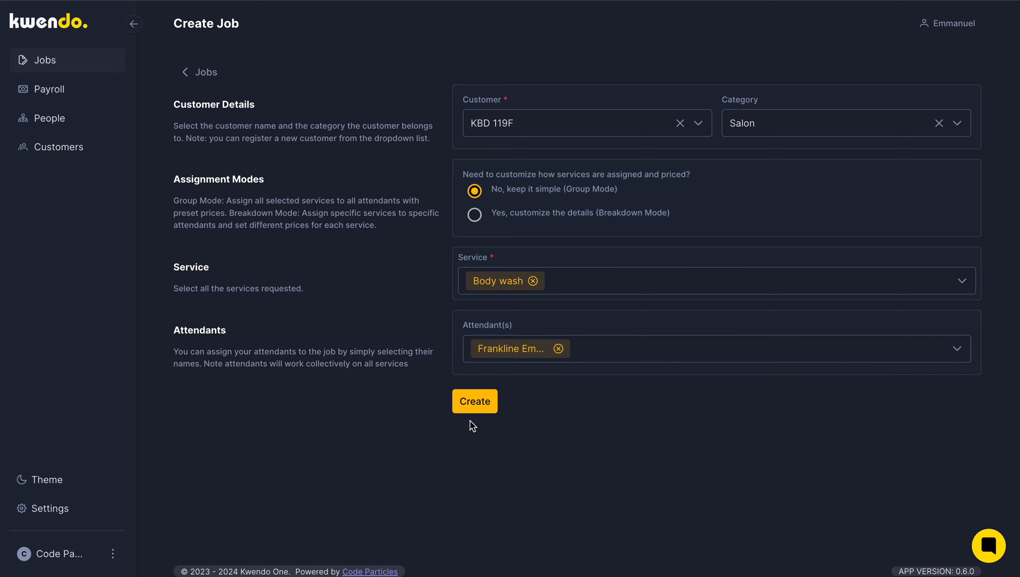
left_click(475, 401)
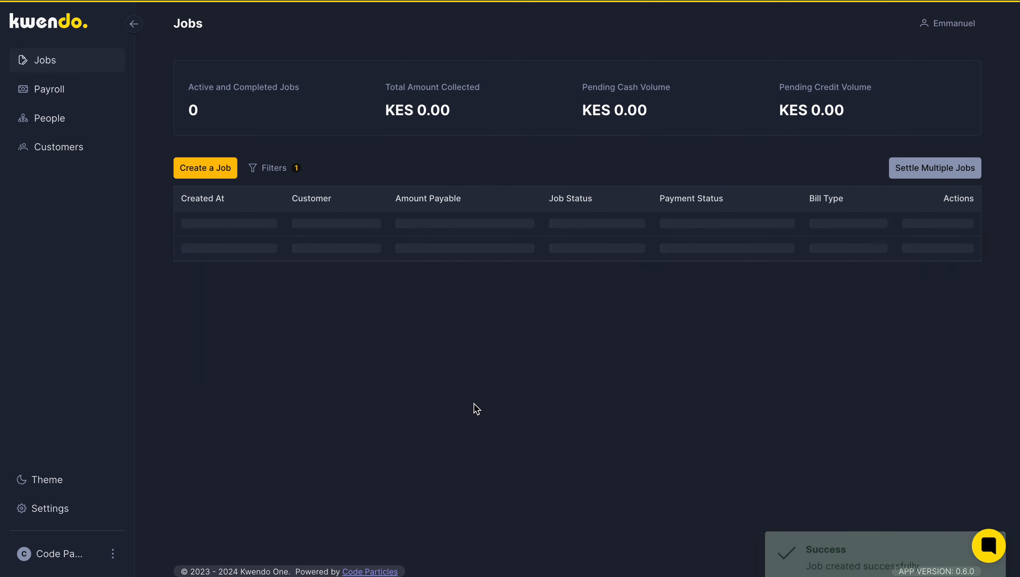
Step: Start another job for the customer whose plate begins with KAJ, in the Salon category
left_click(206, 170)
left_click(695, 123)
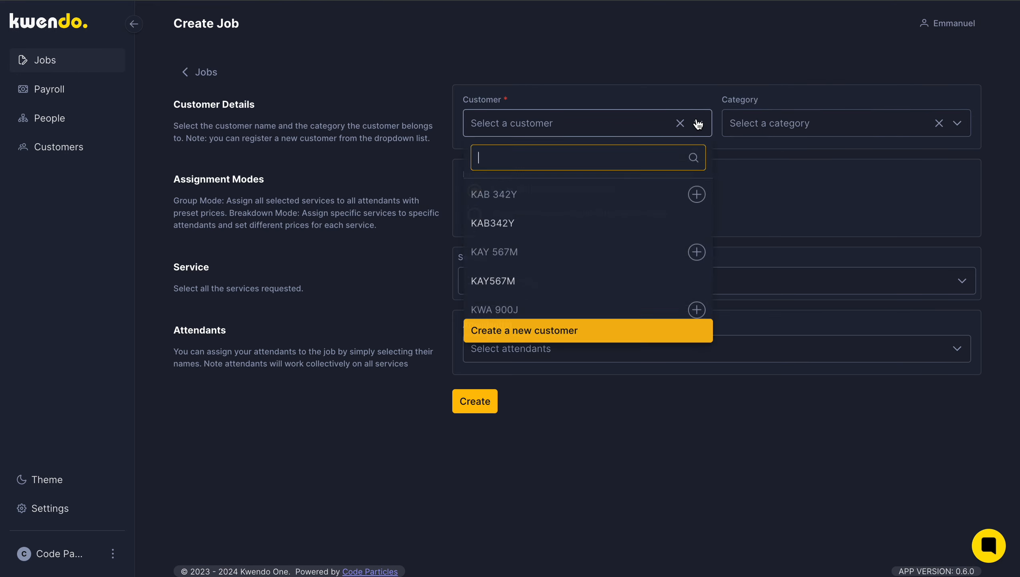
scroll(612, 233, "down", 5)
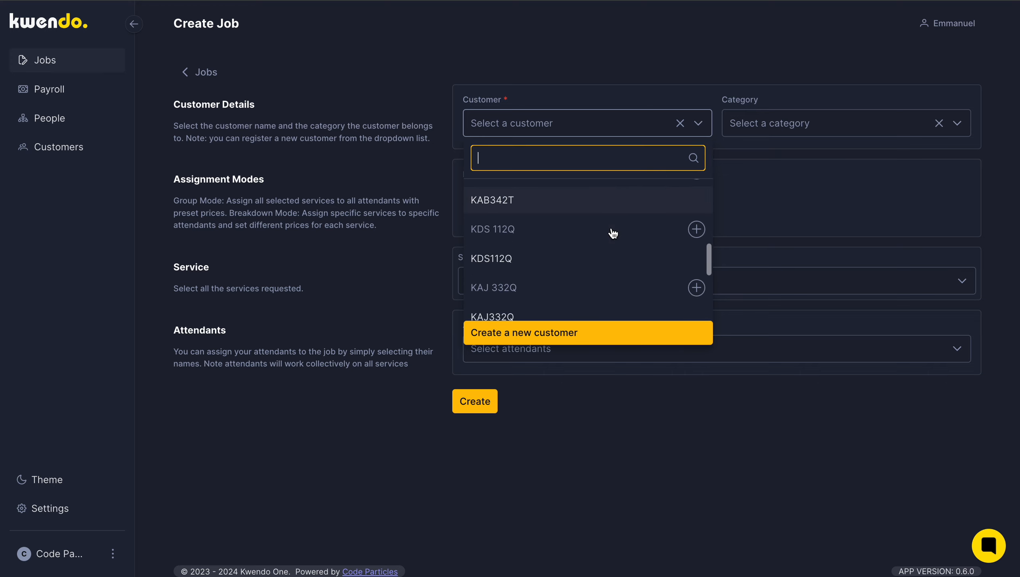
left_click(513, 267)
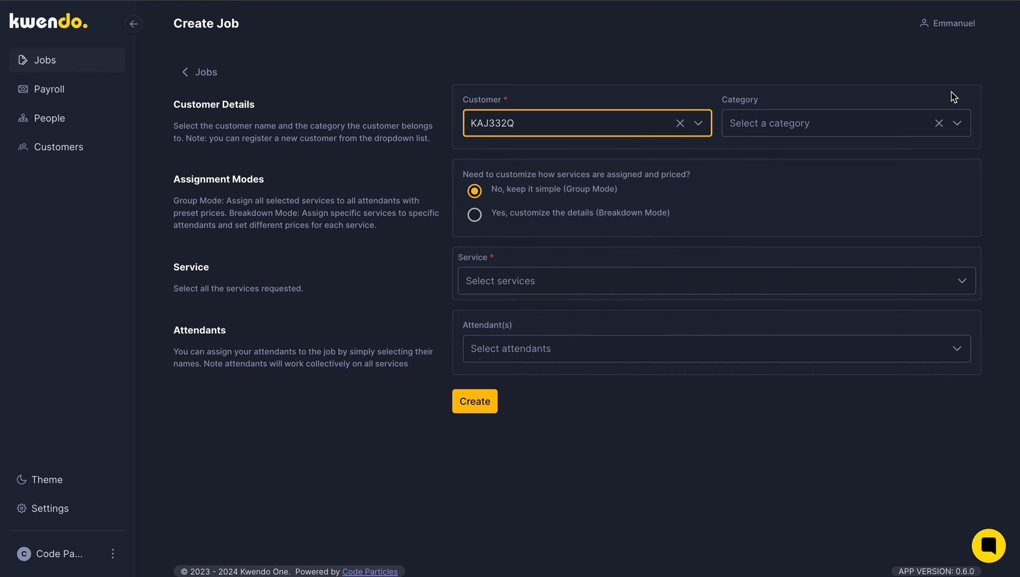
left_click(960, 125)
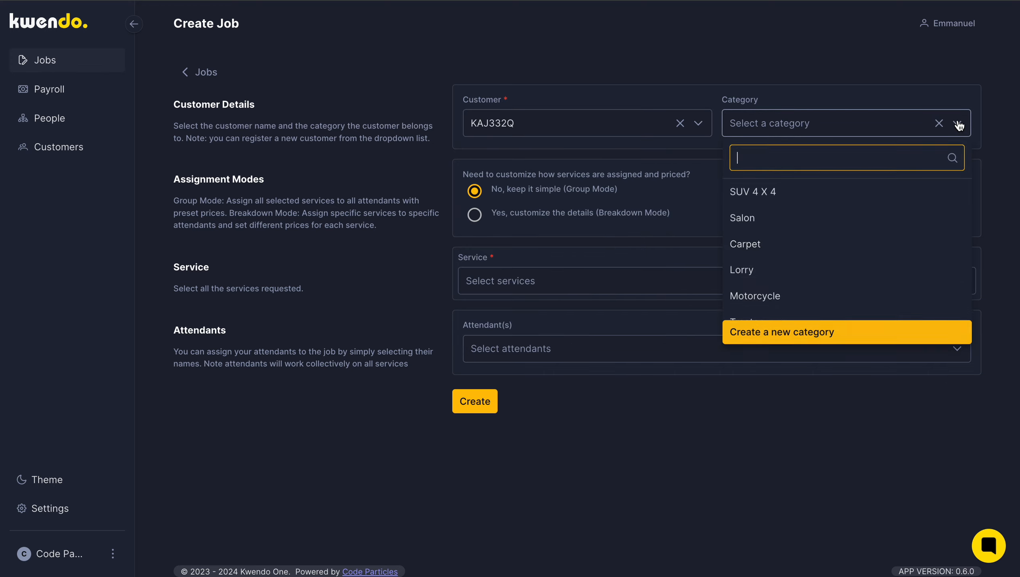
left_click(822, 220)
Step: Create the job with the Body wash and Under wash services and the tenth and eleventh listed attendants
left_click(637, 281)
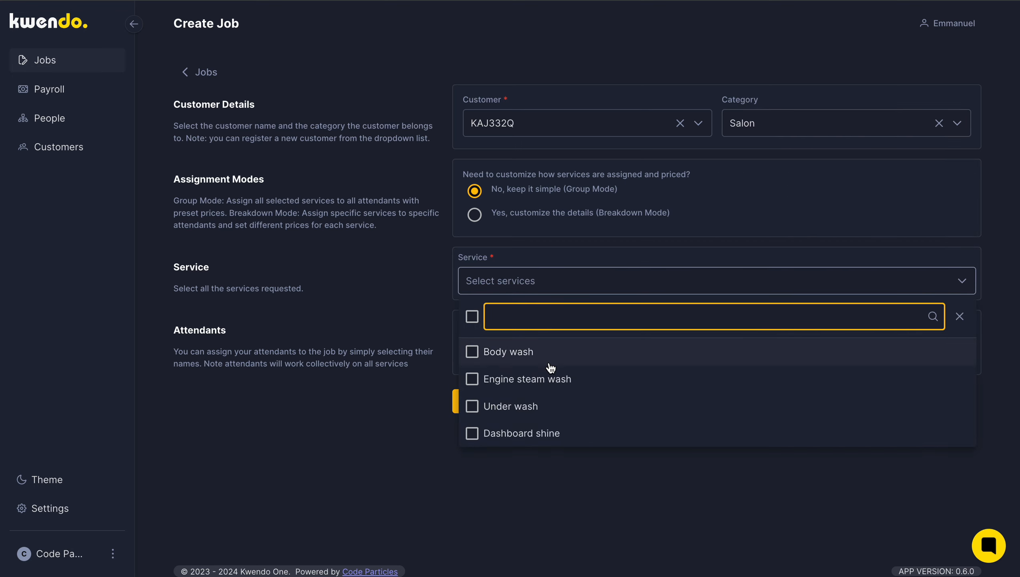
left_click(510, 354)
left_click(511, 408)
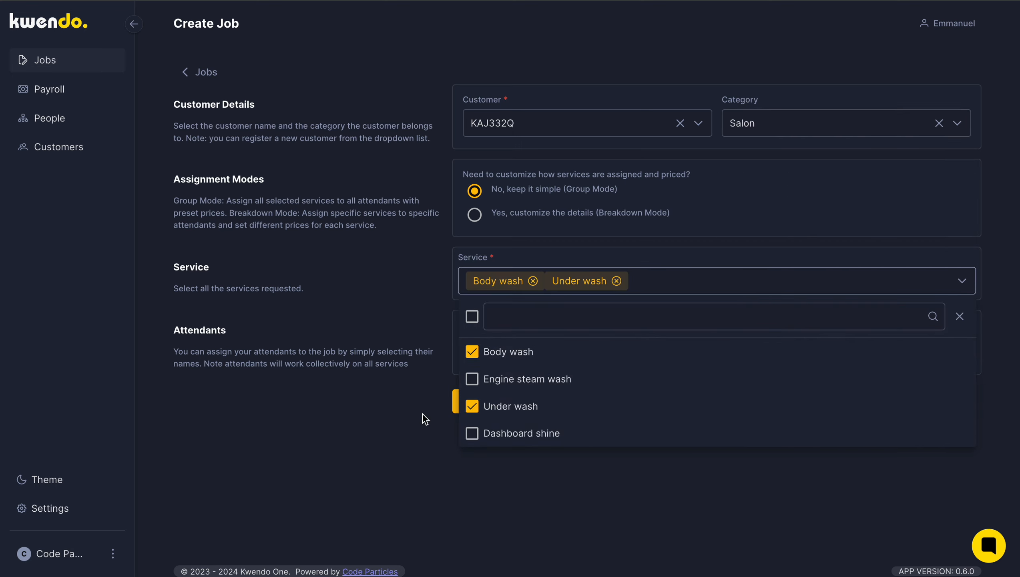
left_click(420, 418)
left_click(555, 359)
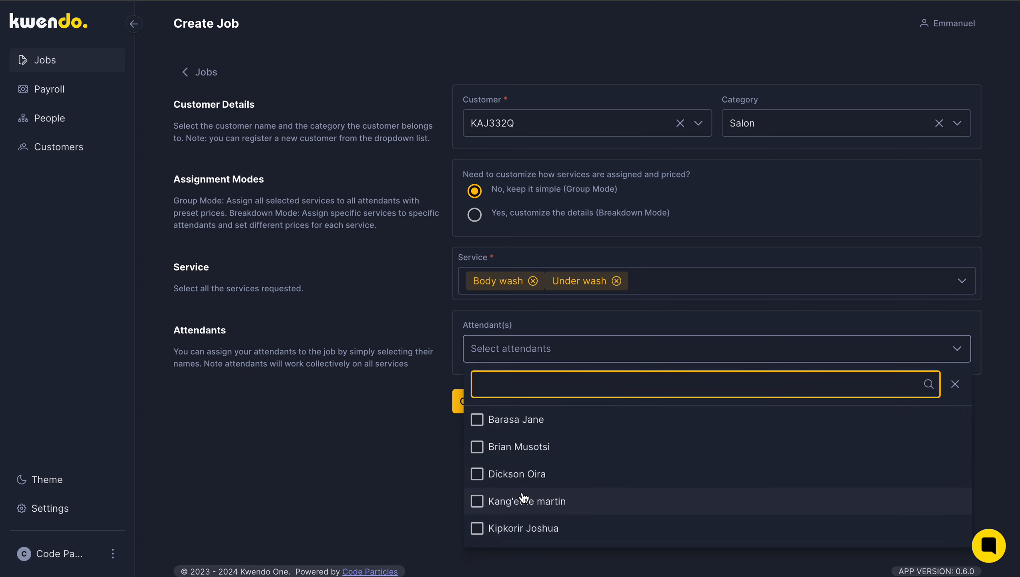
scroll(523, 495, "down", 5)
left_click(509, 507)
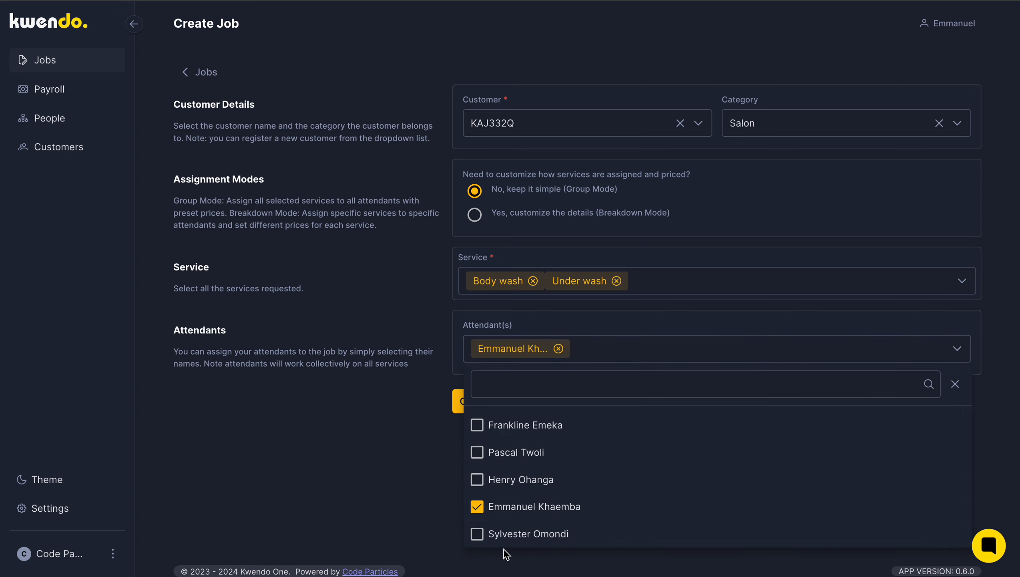
left_click(500, 533)
left_click(406, 494)
left_click(465, 403)
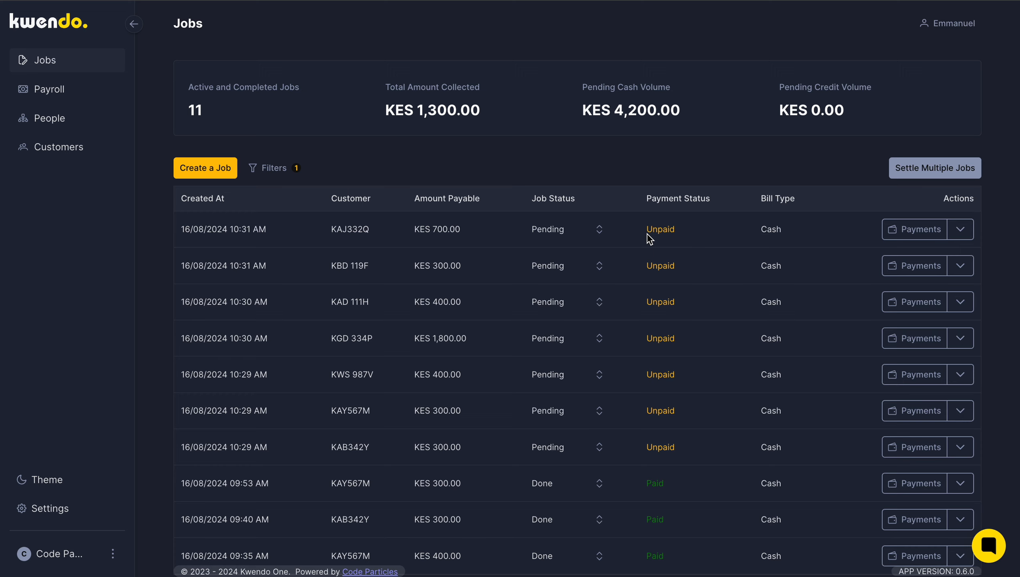
Step: Open a blank job form and review its category, service and attendant options without selecting any
left_click(205, 167)
left_click(816, 127)
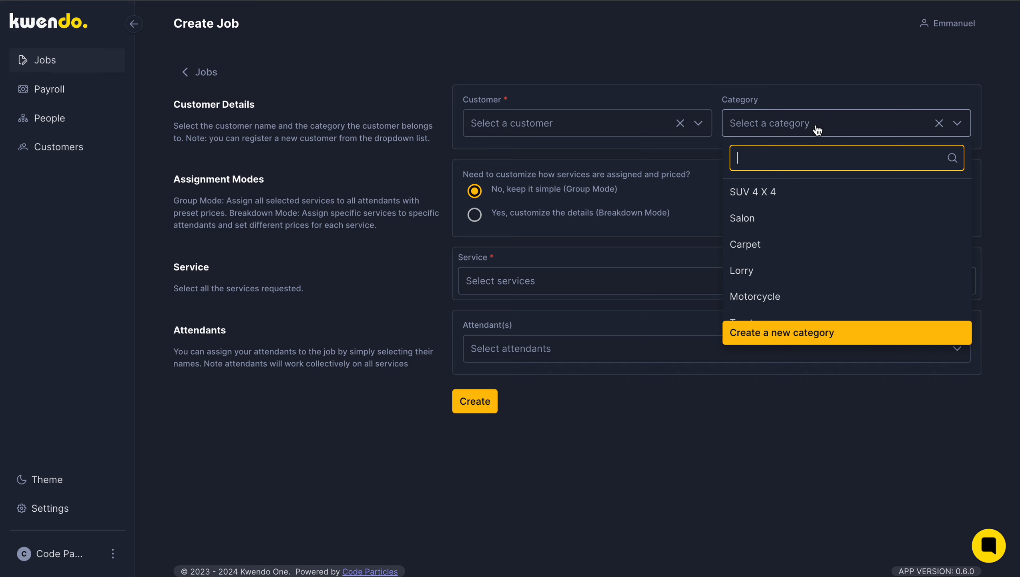
left_click(816, 130)
left_click(565, 290)
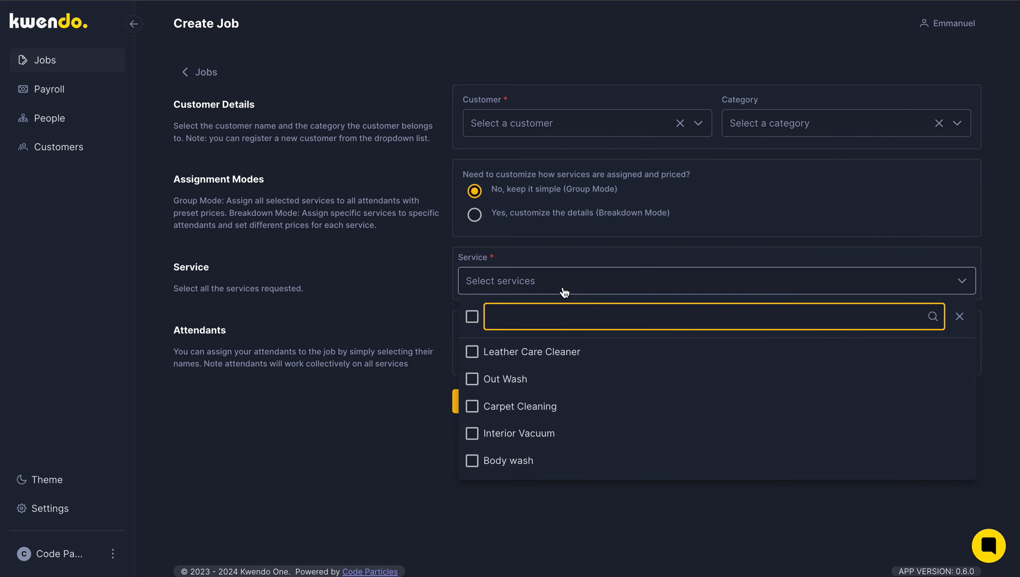
left_click(564, 291)
left_click(553, 352)
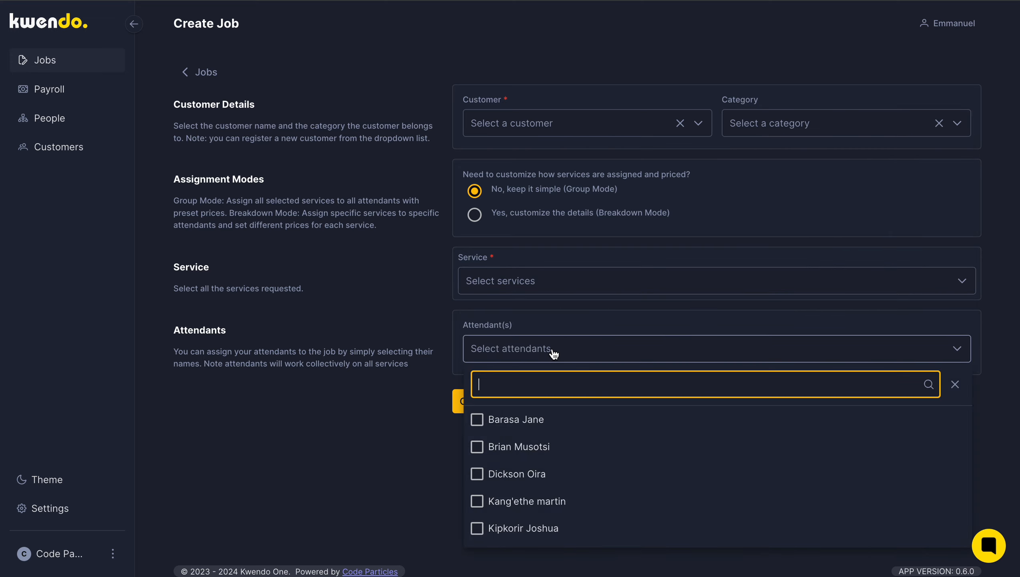
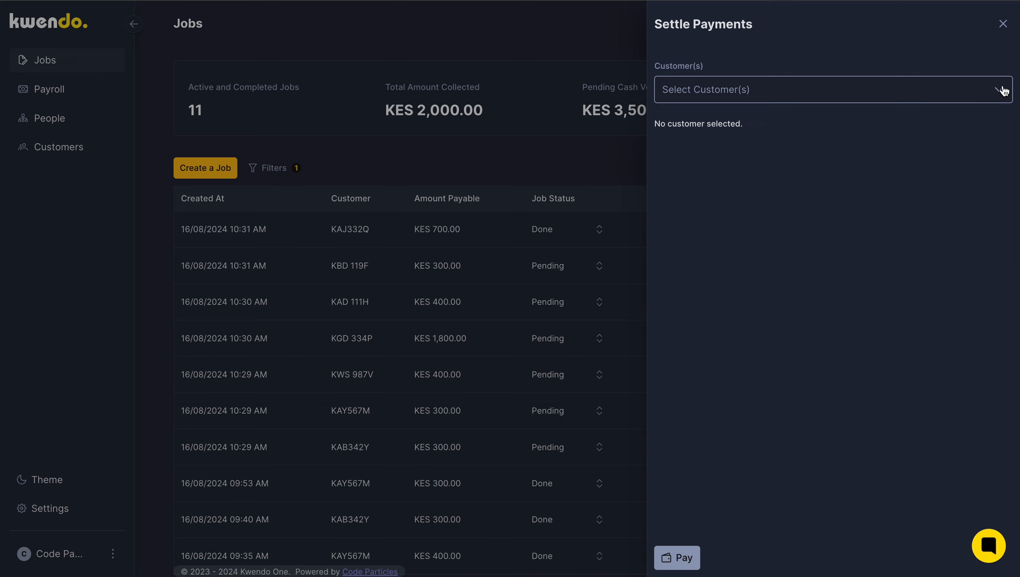
Step: Review which customers can be chosen for multiple-job settlement, and check their beneficiaries in the customer records
left_click(1002, 89)
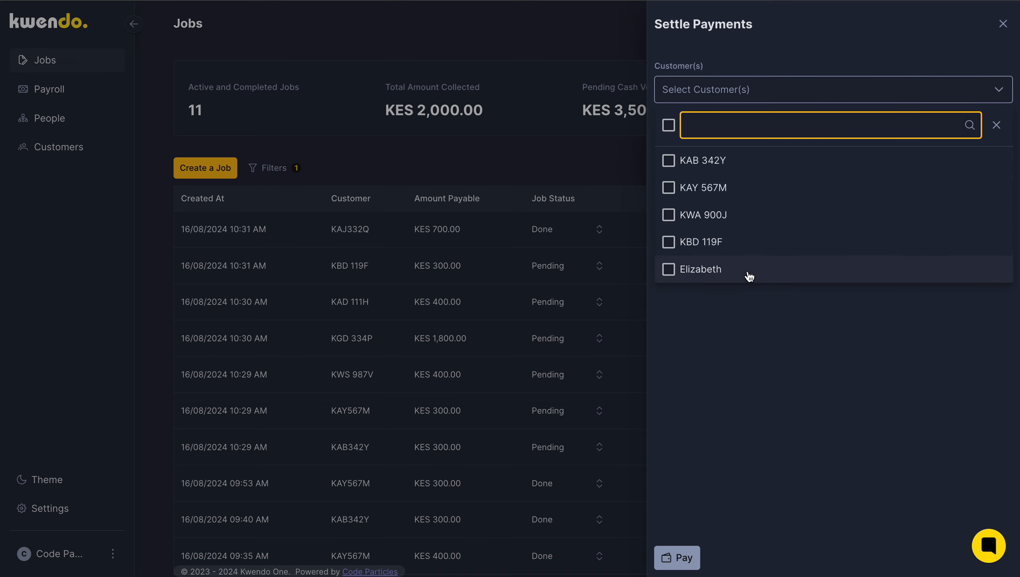
left_click(523, 146)
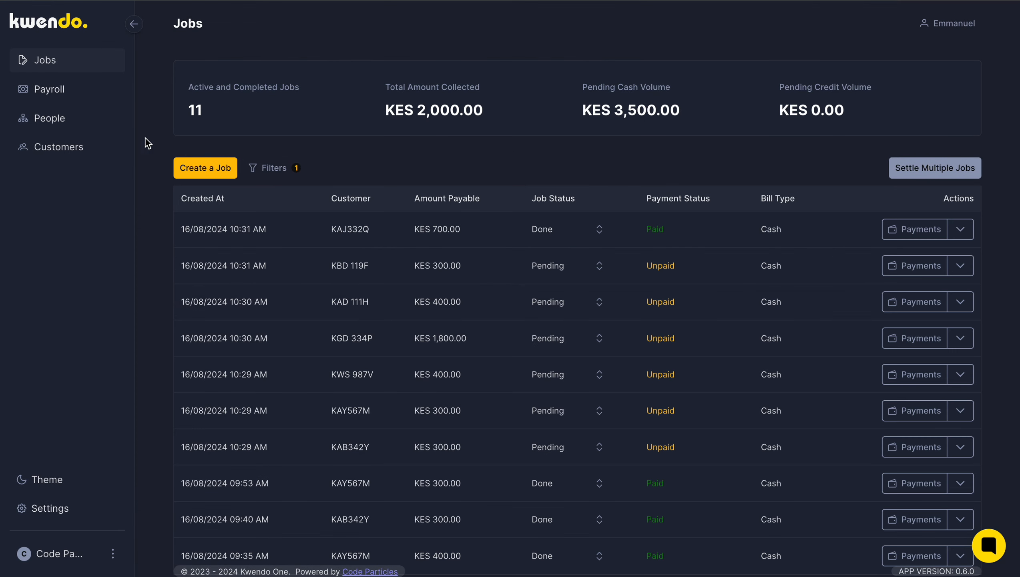
left_click(70, 150)
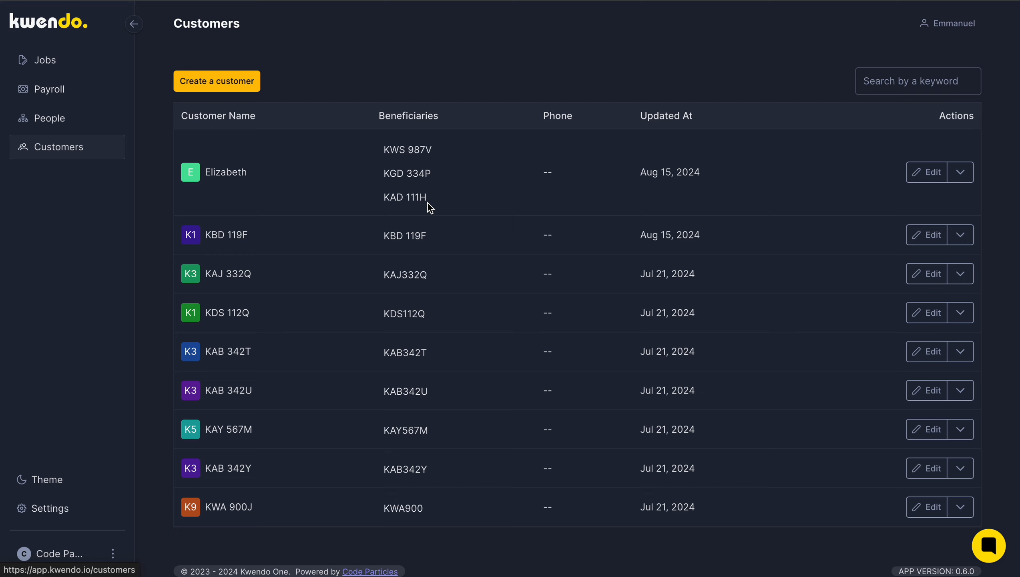
Step: Start settling multiple jobs for the customer with the KWS, KGD and KAD beneficiaries and open the bulk payment form
left_click(45, 60)
left_click(940, 167)
left_click(823, 89)
left_click(690, 121)
left_click(680, 561)
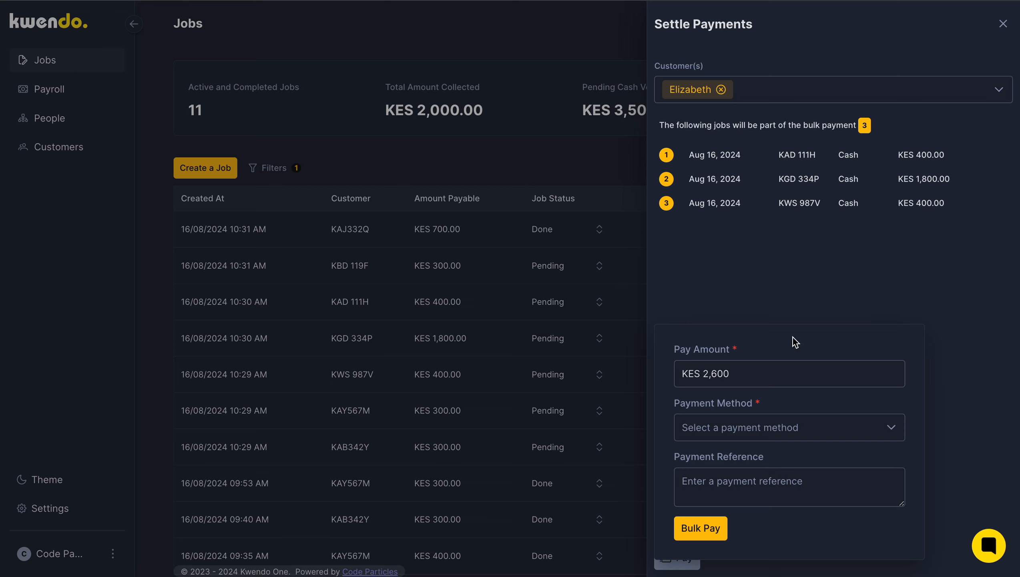
Step: Settle the customer's three jobs in one bulk payment of KES 2,600 with Mpesa as the payment method
left_click(714, 371)
left_click(893, 427)
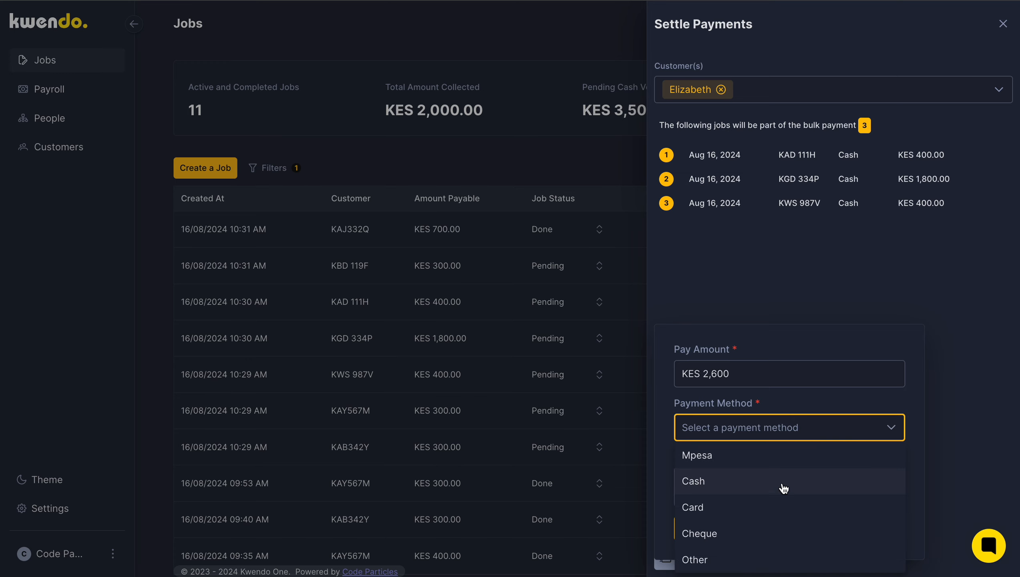
left_click(765, 469)
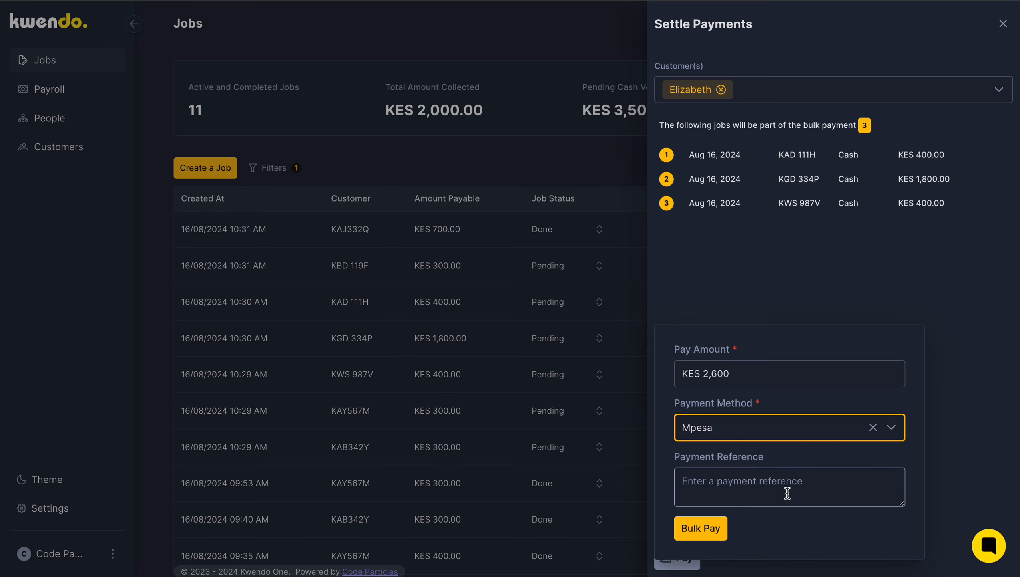
left_click(709, 532)
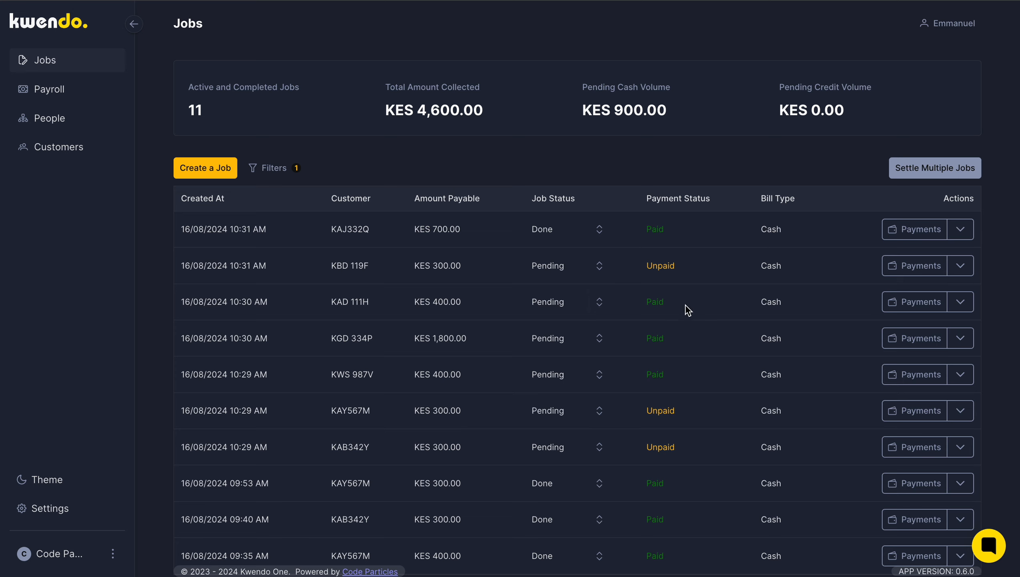
Step: Set the job status to Done for the three jobs whose plates begin with KAD, KGD and KWS
left_click(600, 301)
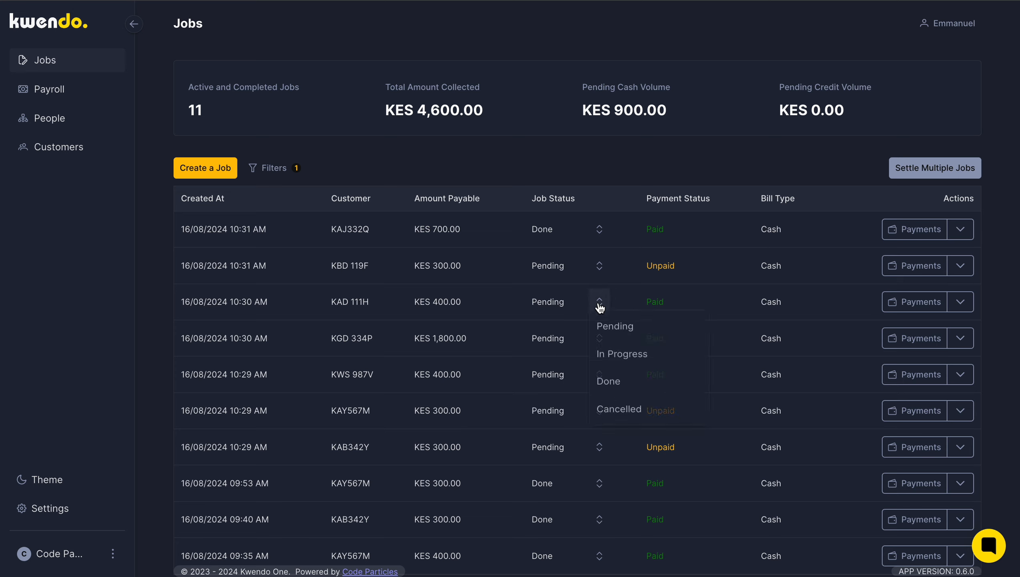
left_click(613, 387)
left_click(600, 338)
left_click(613, 423)
left_click(600, 374)
left_click(613, 460)
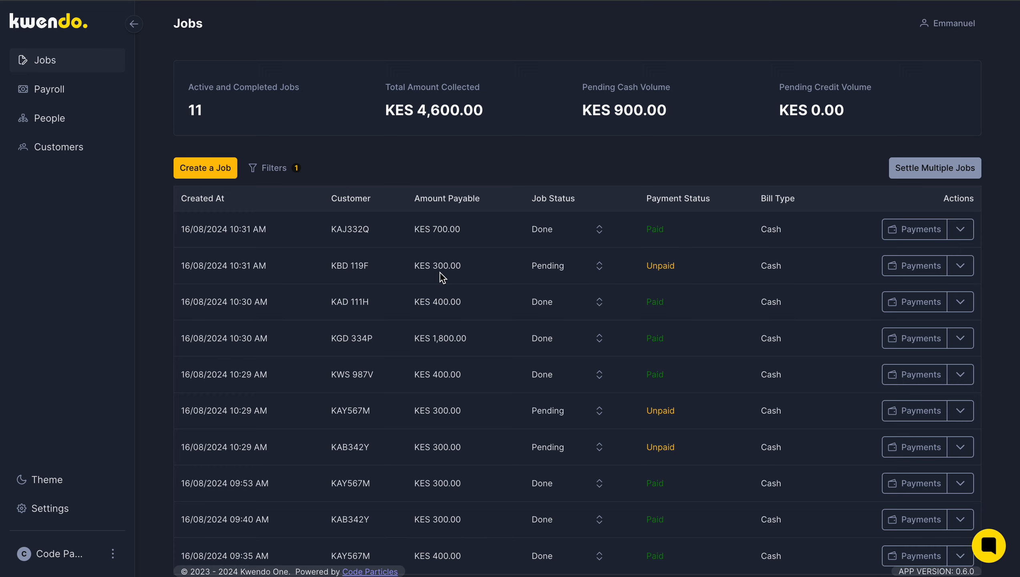
Step: Record a KES 200 Mpesa payment on the unpaid job whose plate begins with KBD, and set its job status to Done
left_click(915, 265)
left_click(748, 186)
type("200")
left_click(895, 194)
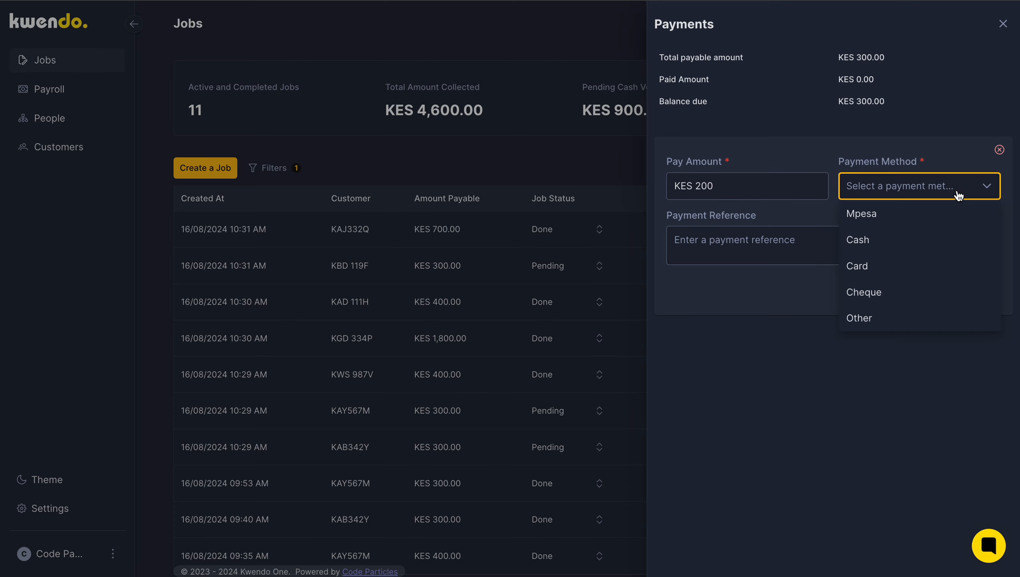
left_click(921, 219)
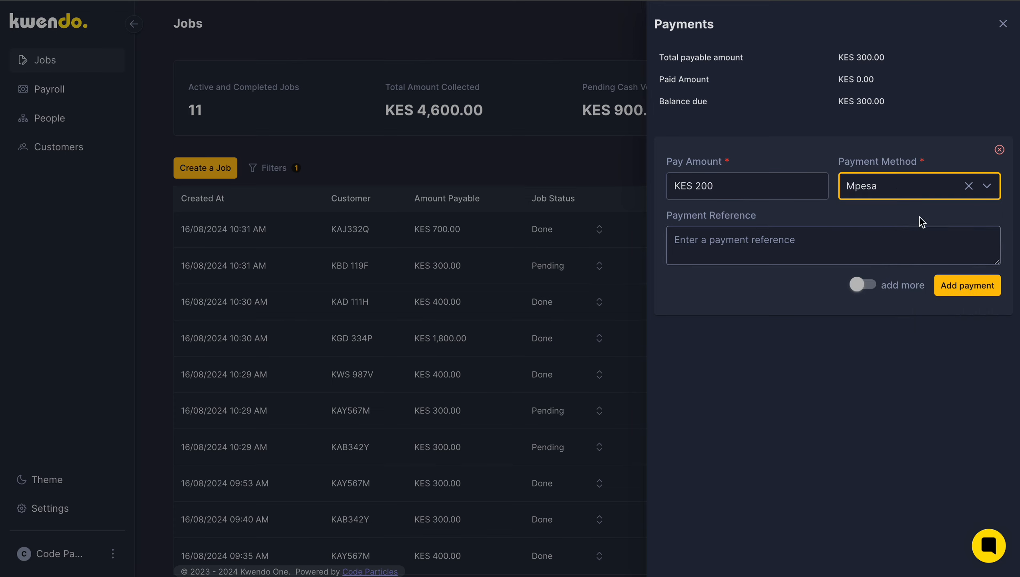
left_click(976, 287)
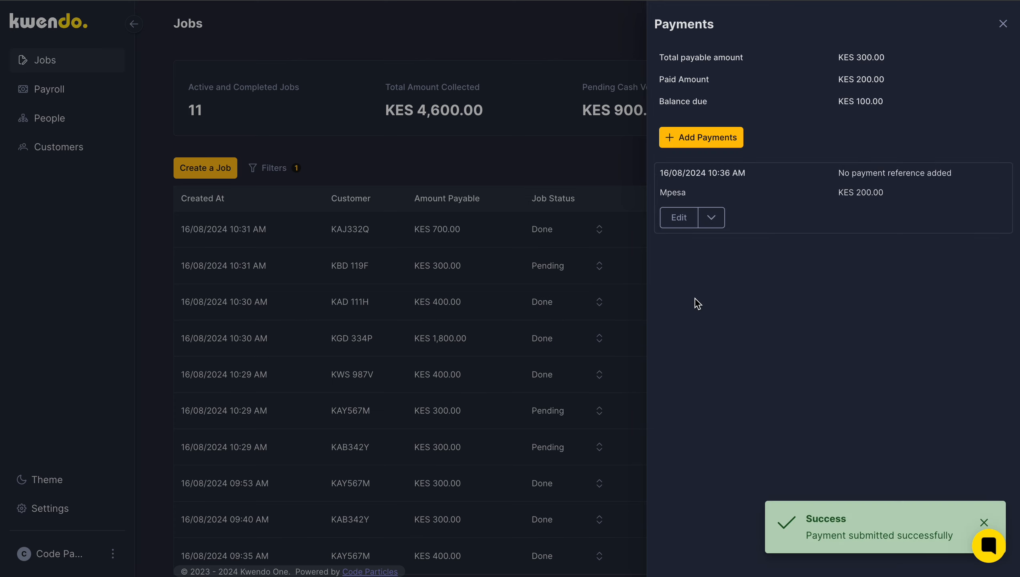
left_click(621, 273)
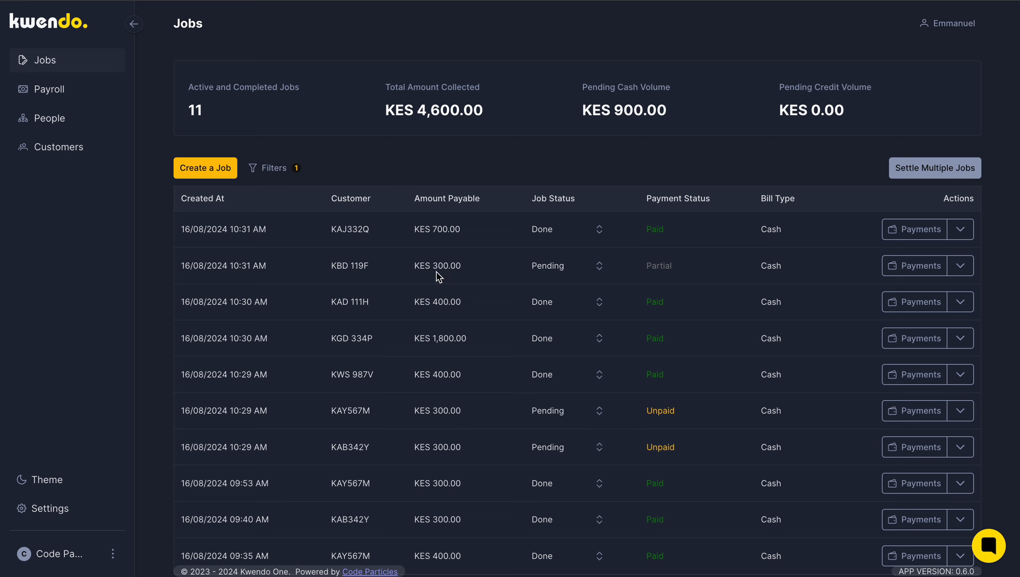
left_click(600, 270)
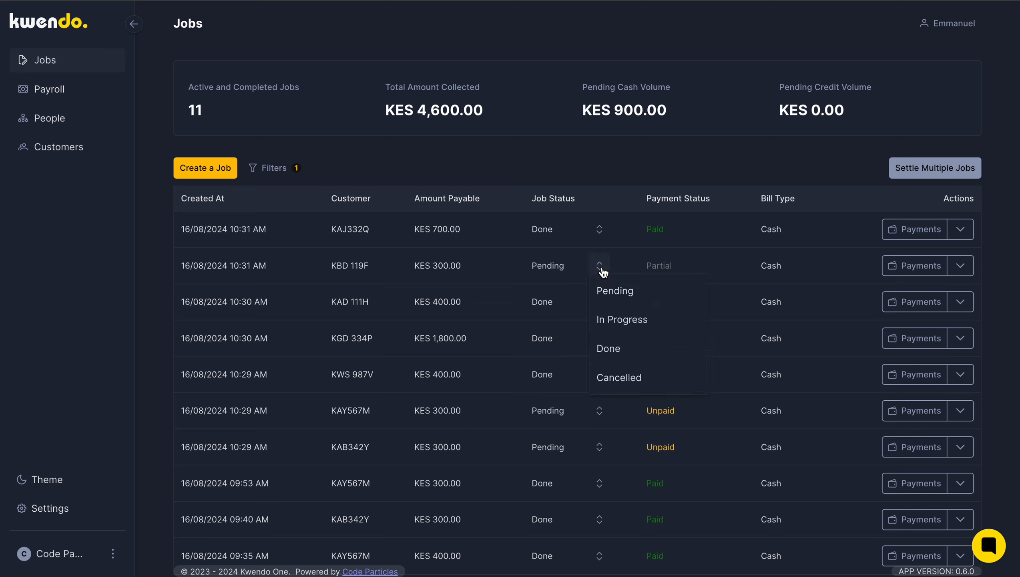
left_click(613, 354)
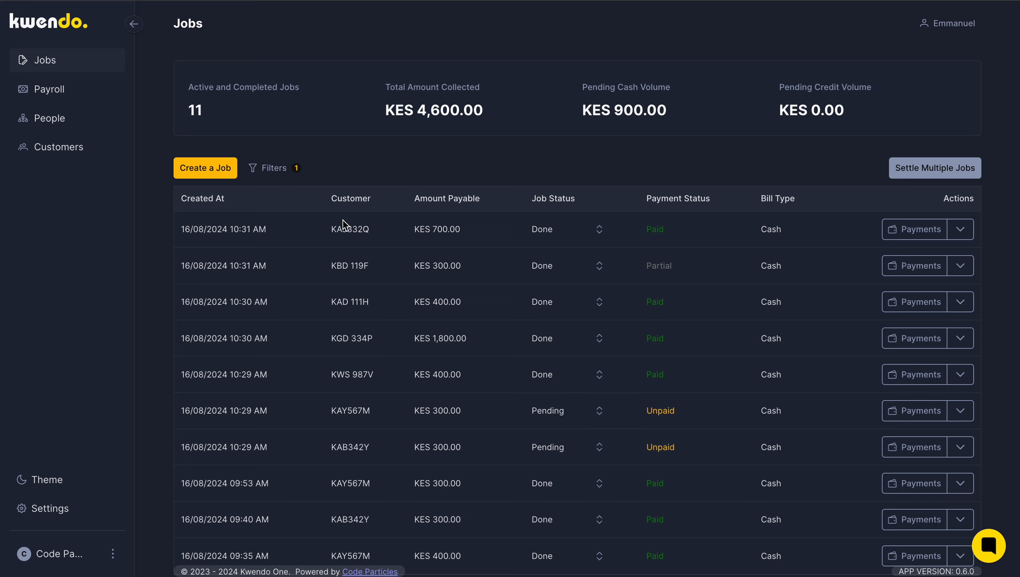
Step: Filter the job list by the Partial payment status
left_click(284, 167)
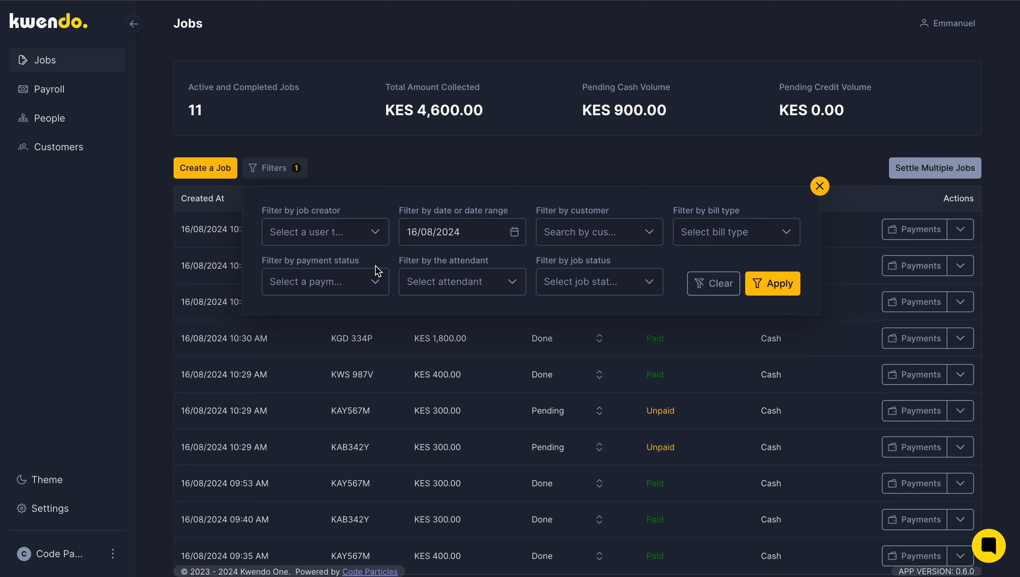
left_click(374, 285)
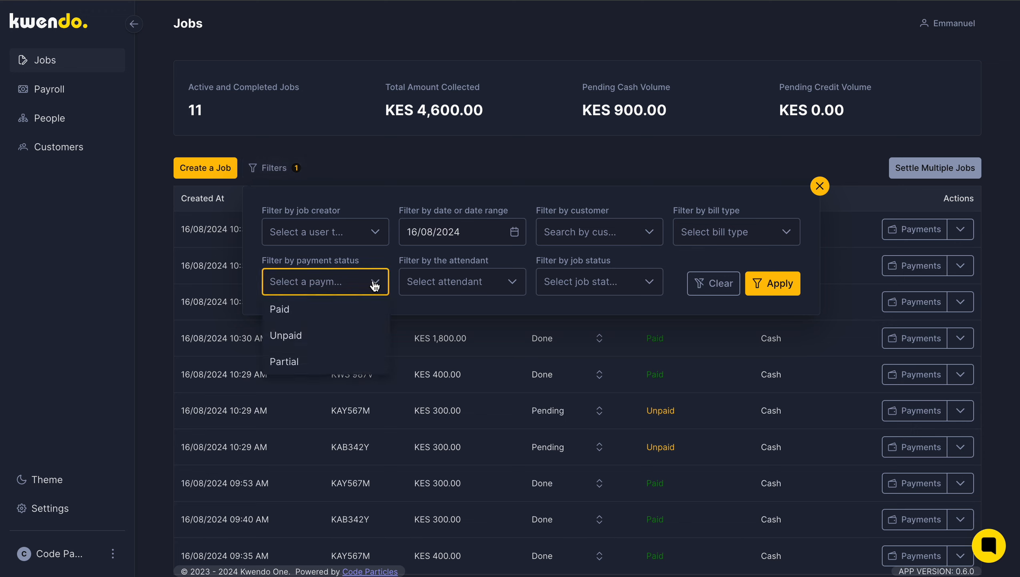
left_click(322, 361)
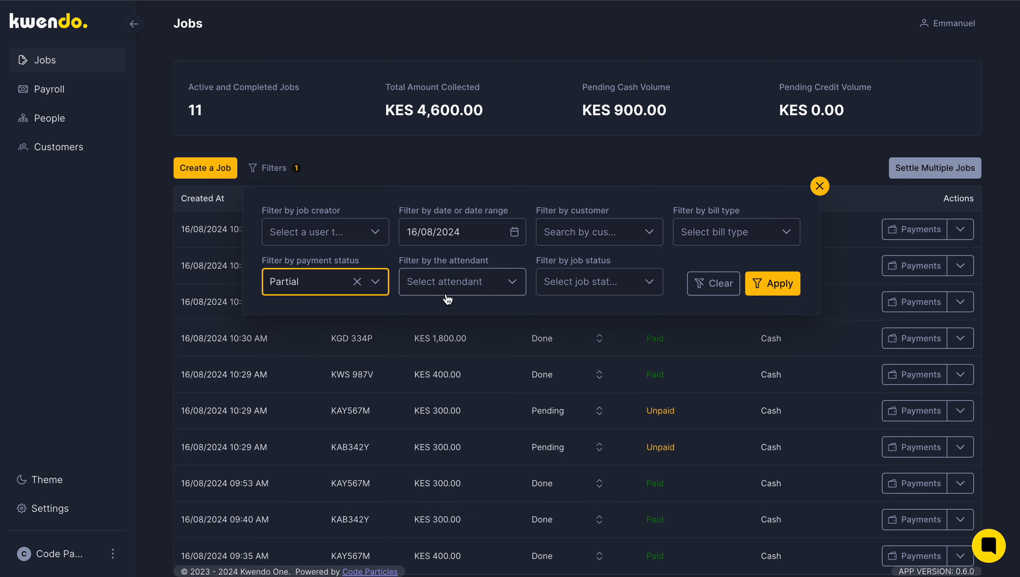
left_click(782, 288)
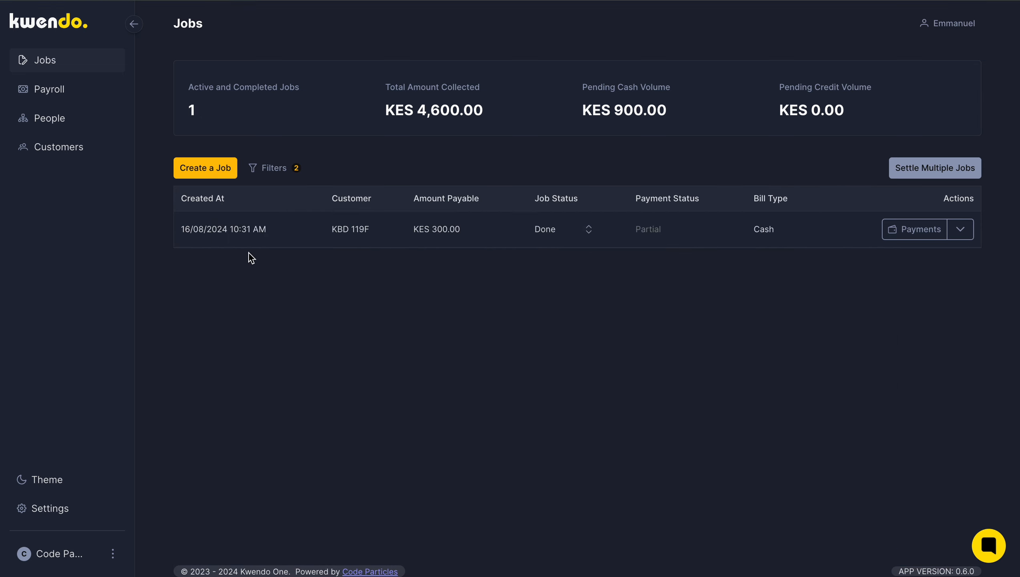
Step: Switch the job list's payment status filter to Unpaid and review the matching jobs
left_click(270, 174)
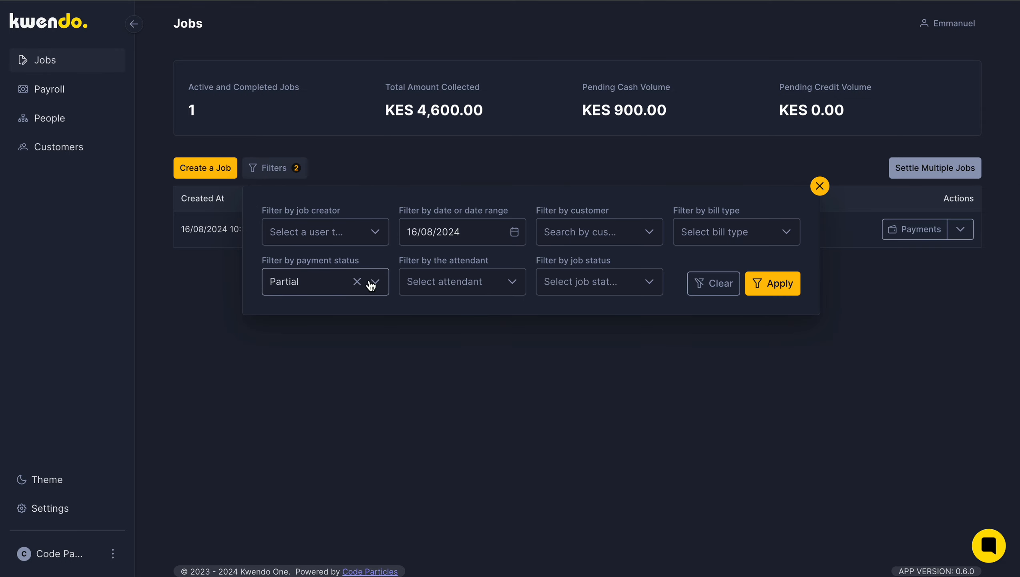
left_click(357, 282)
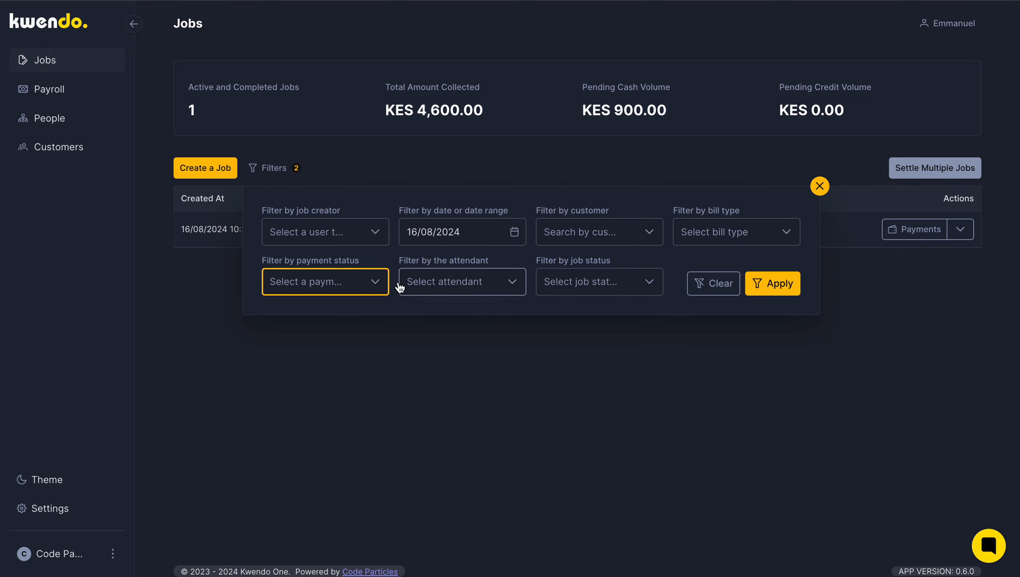
left_click(385, 285)
left_click(312, 343)
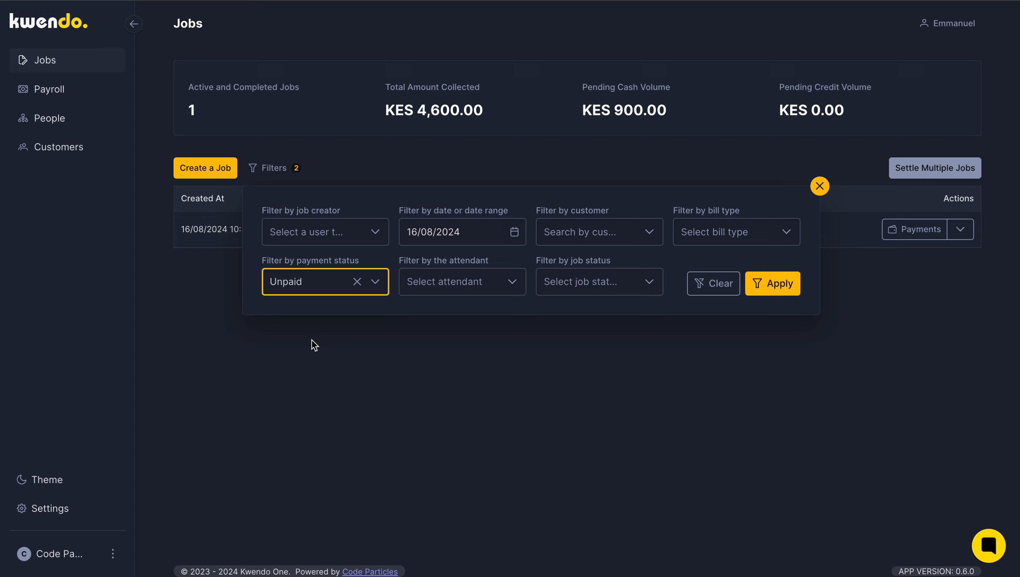
left_click(770, 284)
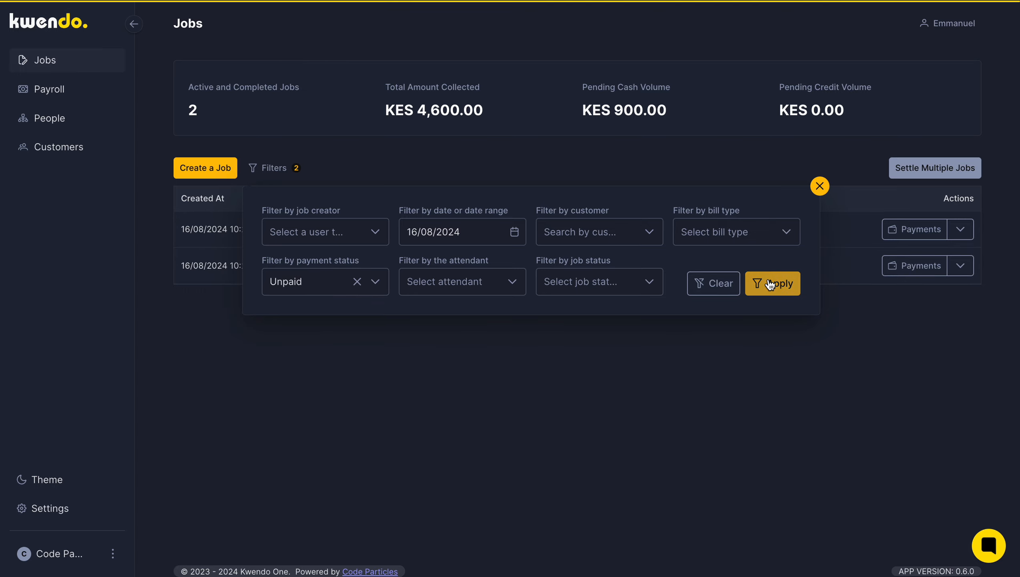
left_click(819, 185)
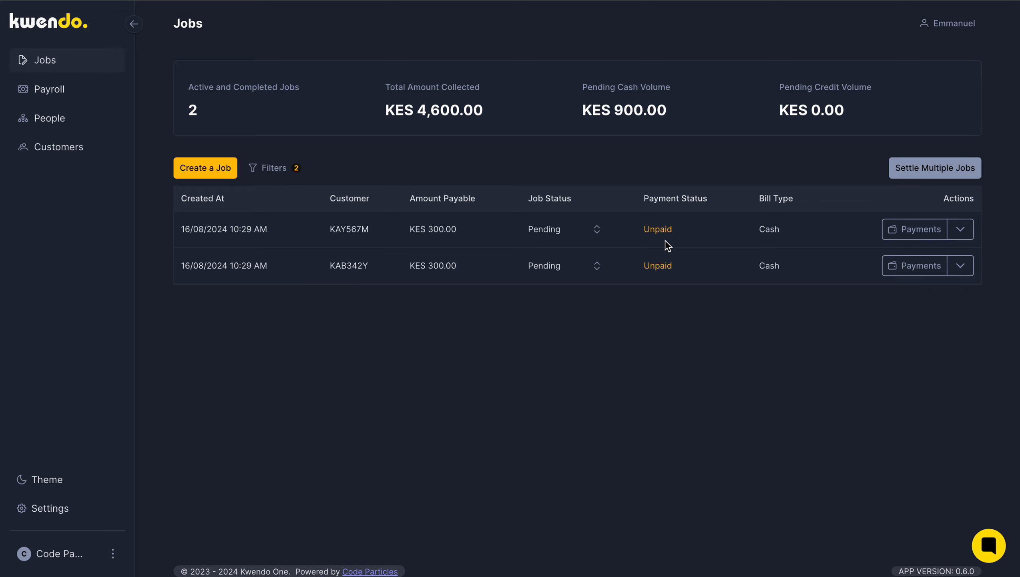
Step: Remove the payment status filter from the job list, keeping the date filter
left_click(280, 169)
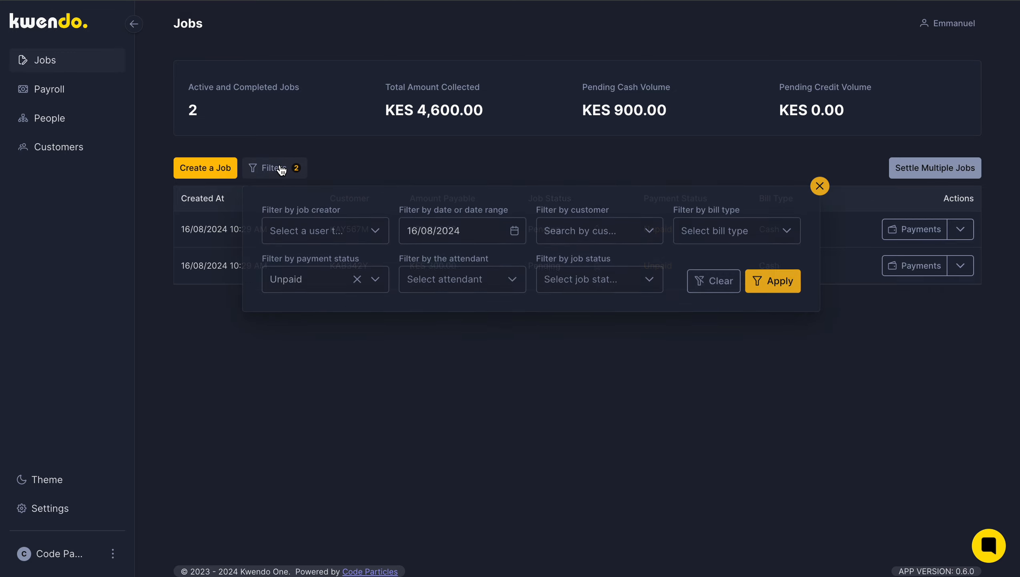
left_click(356, 282)
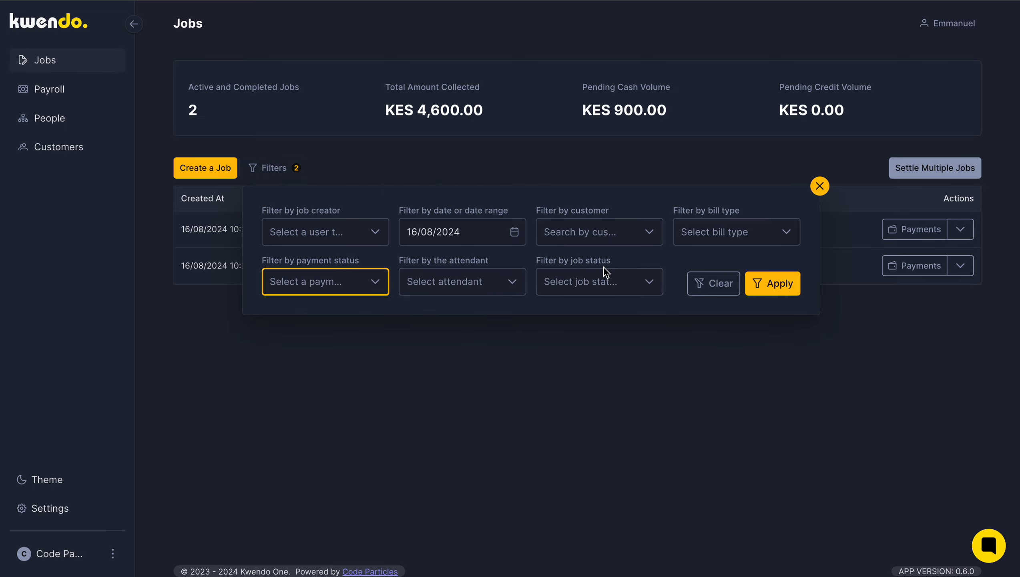
left_click(785, 284)
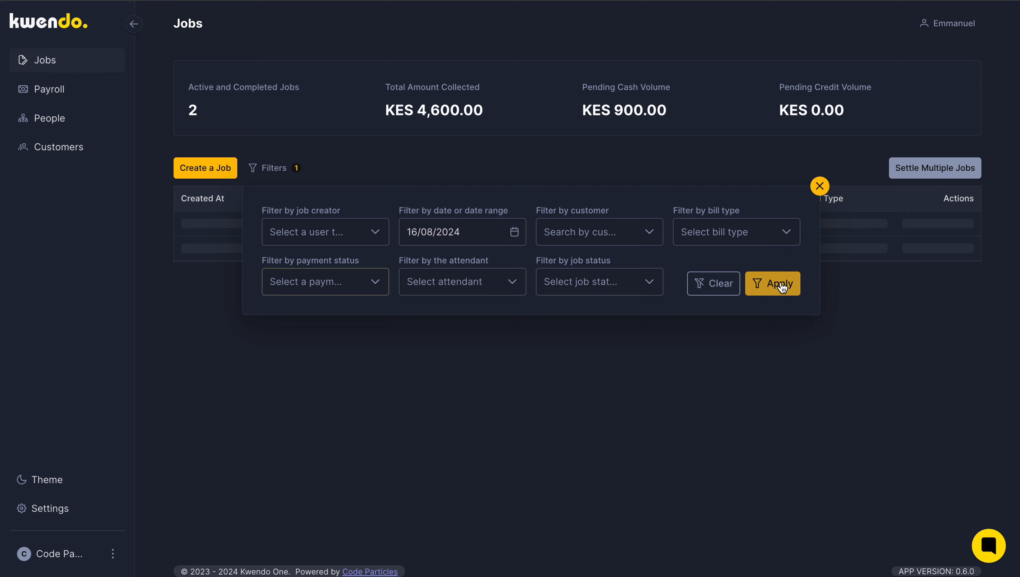
left_click(819, 186)
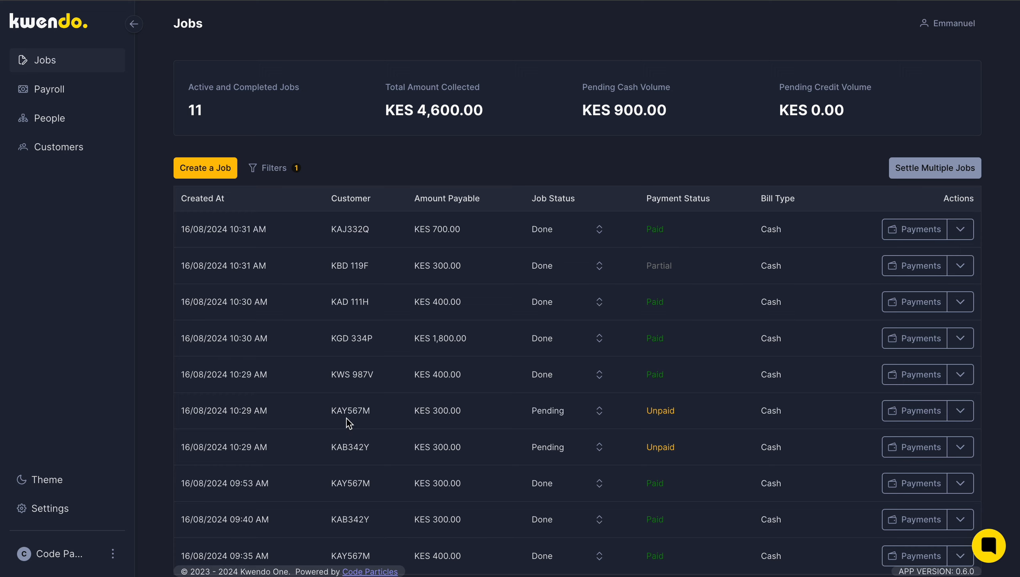
Step: Change the bill type of the unpaid job whose plate begins with KAY to Credit, and set its job status to Done
left_click(965, 415)
left_click(965, 415)
left_click(962, 416)
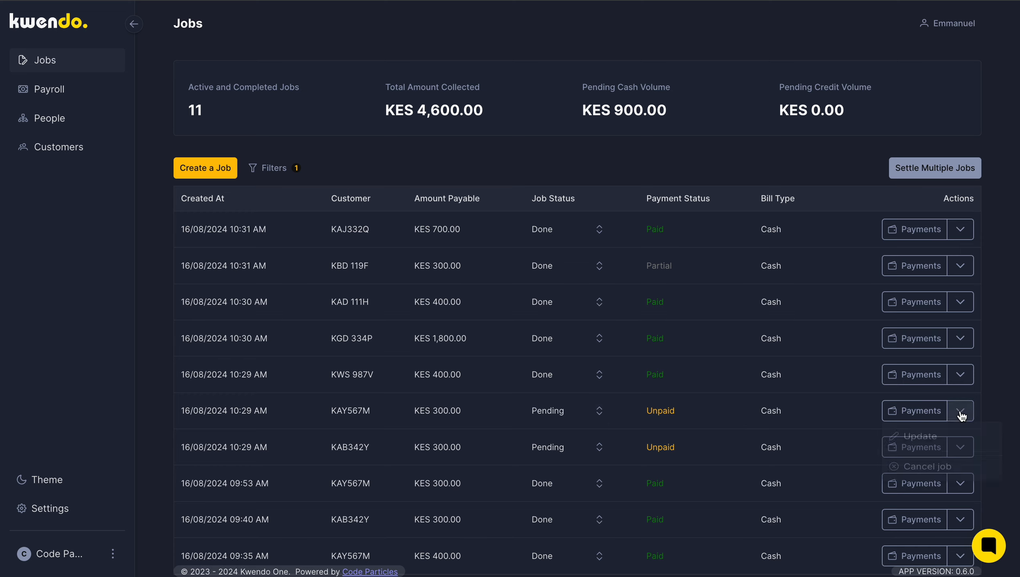
left_click(944, 445)
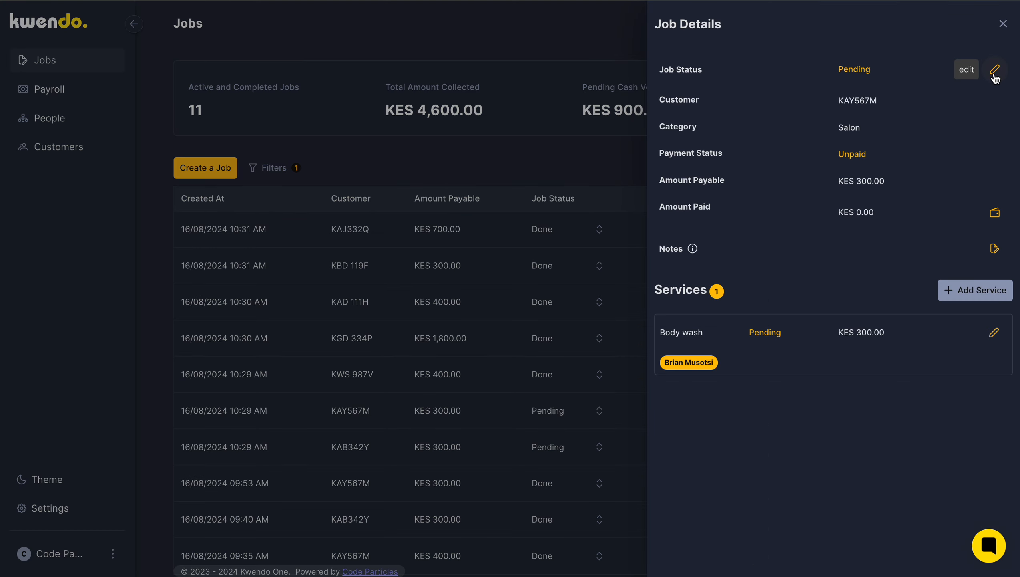
left_click(995, 73)
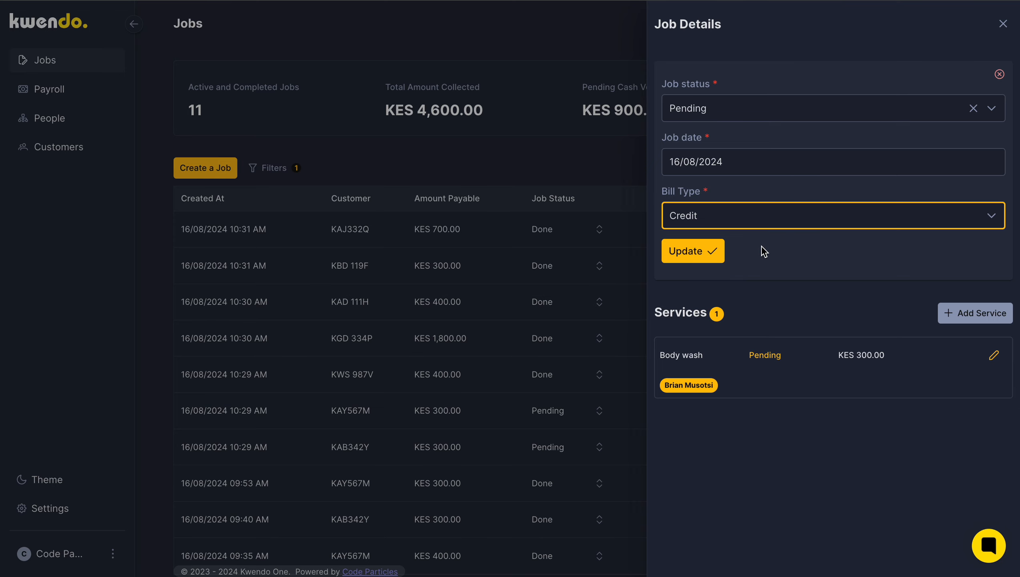
left_click(693, 254)
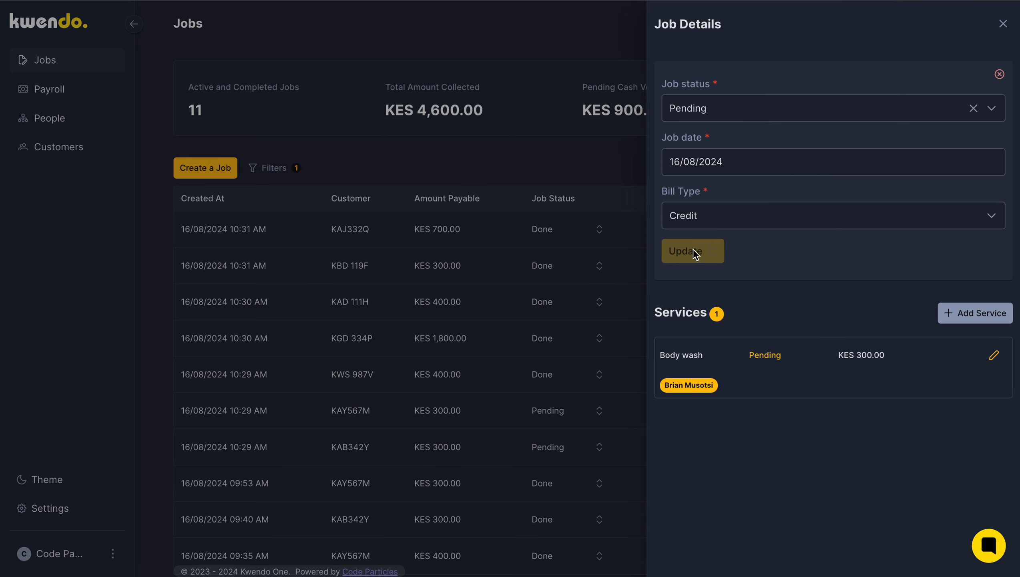
left_click(601, 247)
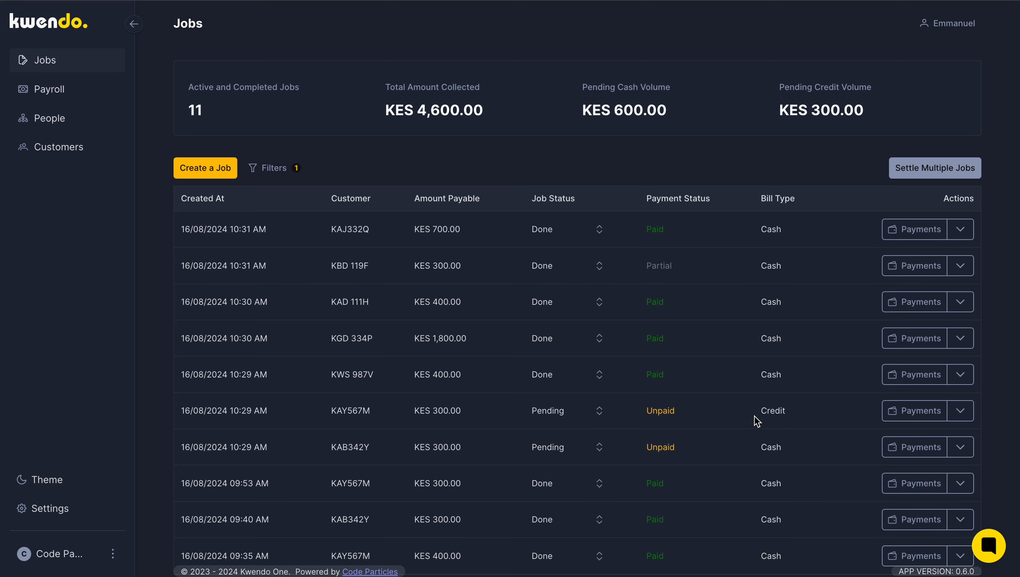
left_click(599, 418)
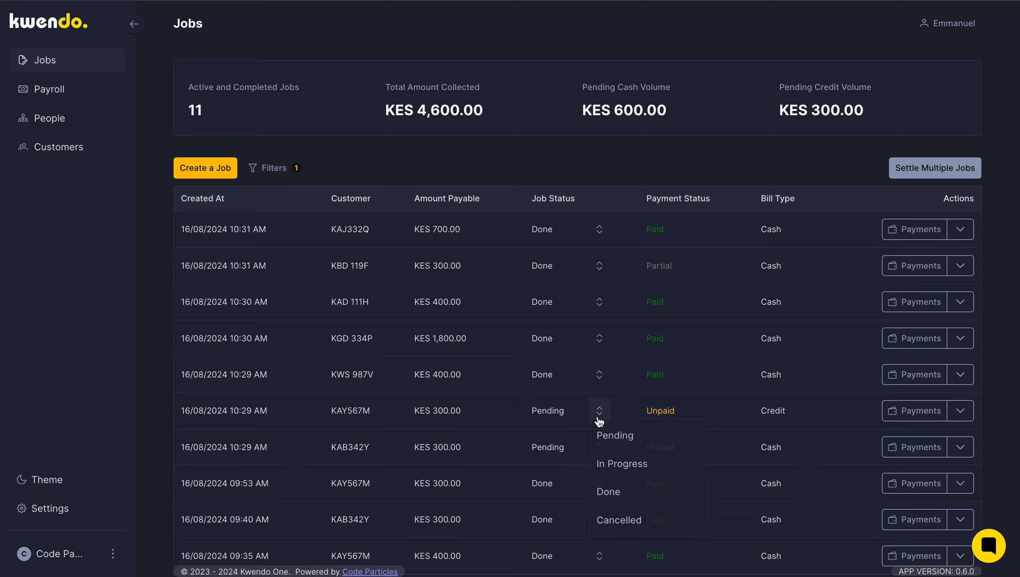
left_click(620, 491)
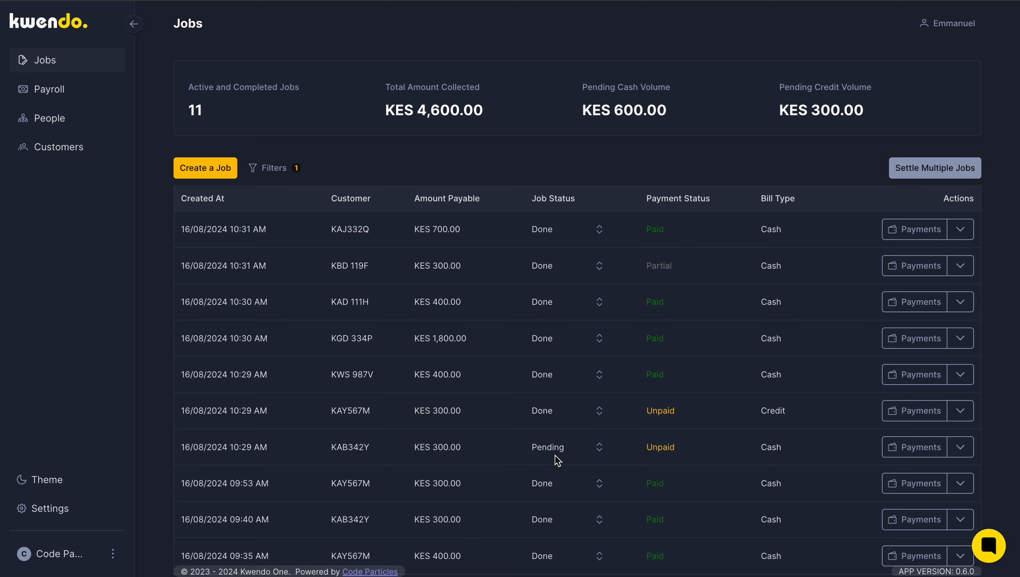
Step: Set the job status of the unpaid job whose plate begins with KAB to In Progress
left_click(598, 455)
left_click(598, 455)
left_click(597, 456)
left_click(620, 500)
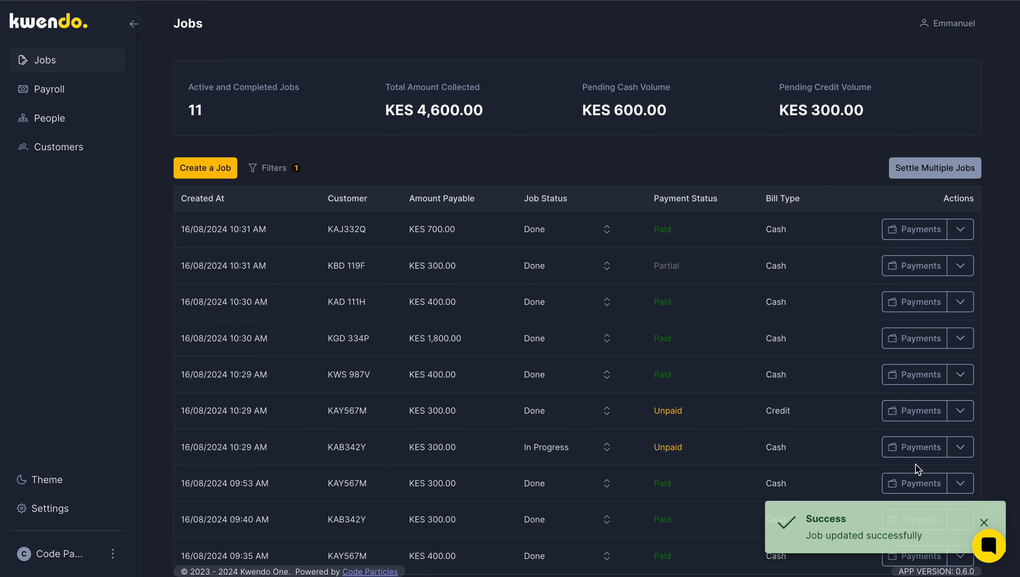
Step: Change the bill type of the unpaid job whose plate begins with KAB to Credit, and set its job status to Done
left_click(967, 450)
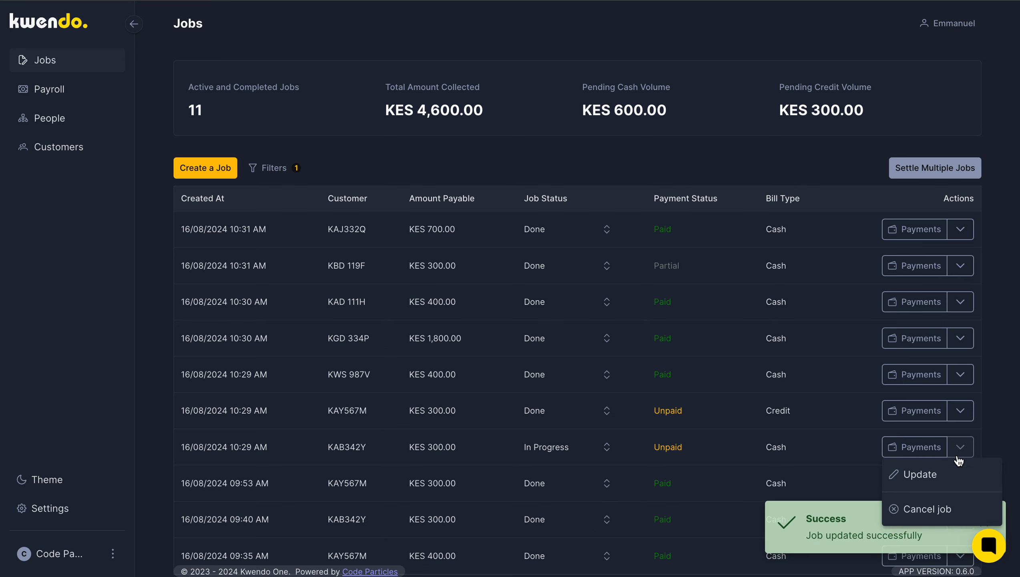
left_click(933, 473)
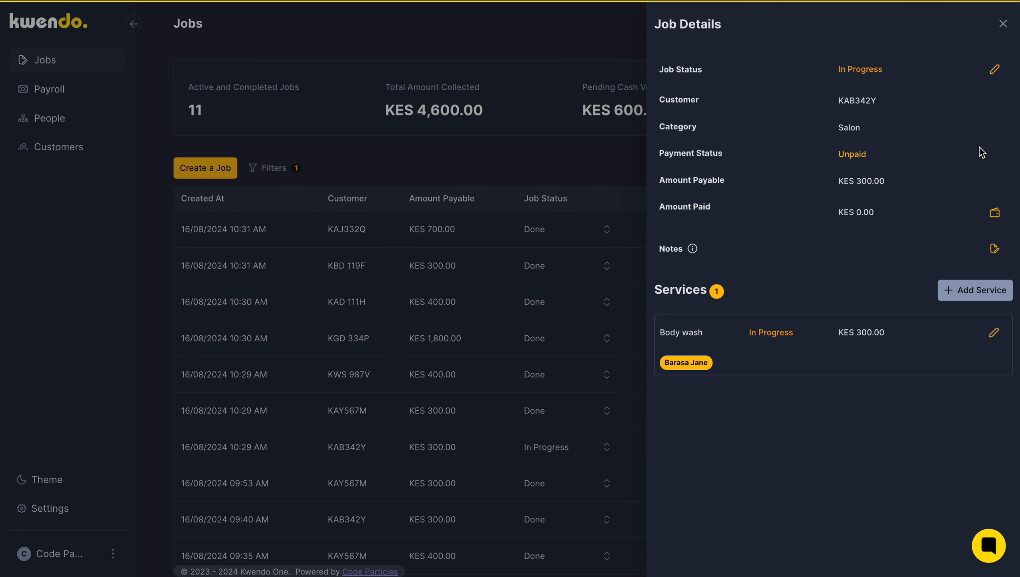
left_click(993, 76)
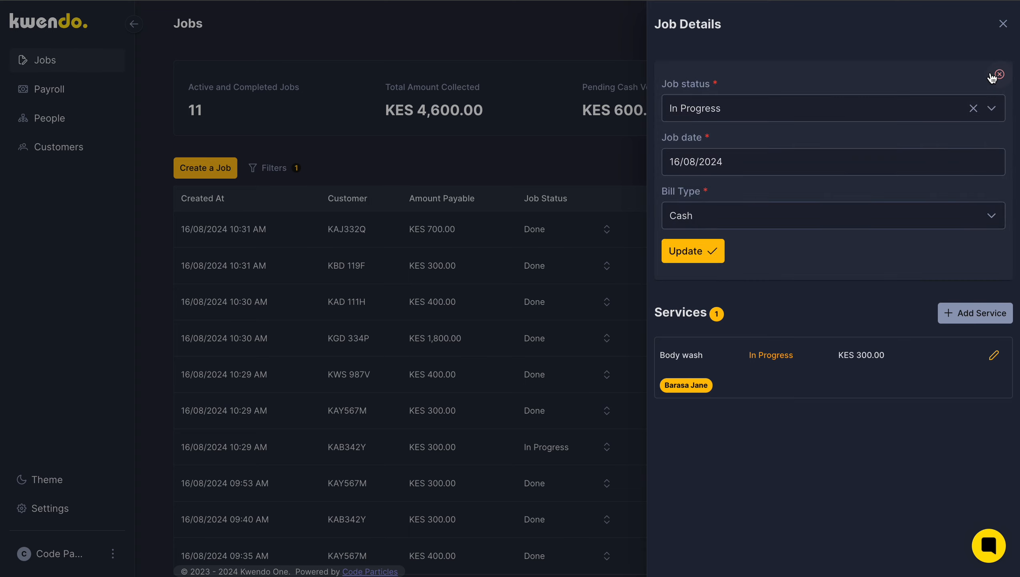
left_click(930, 220)
left_click(779, 276)
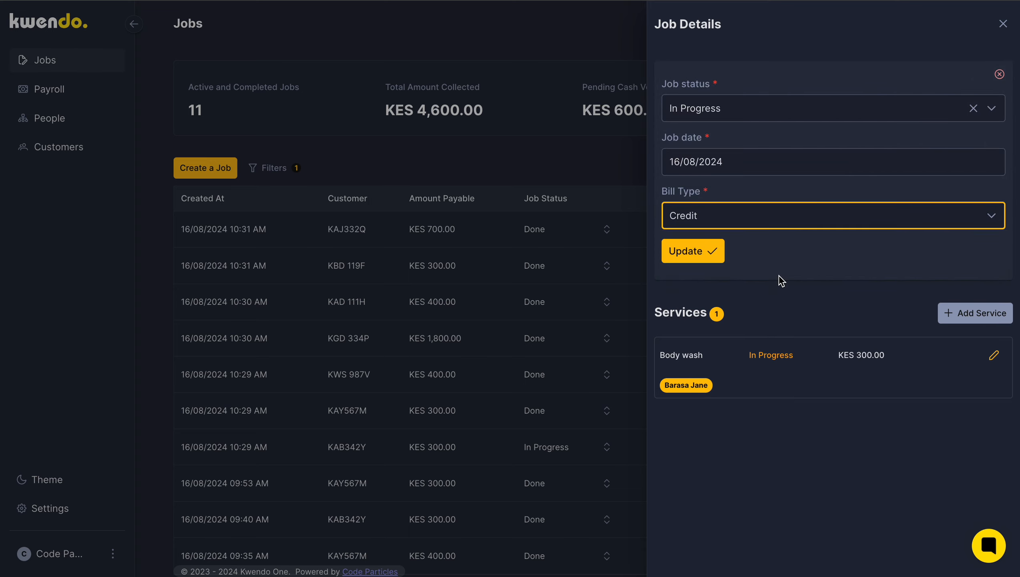
left_click(691, 253)
left_click(606, 263)
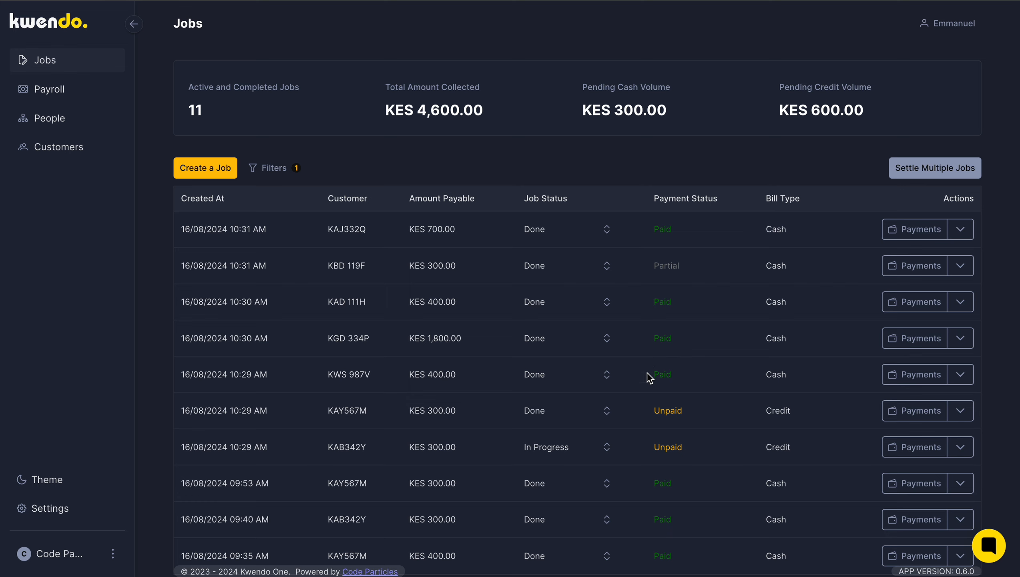
left_click(606, 449)
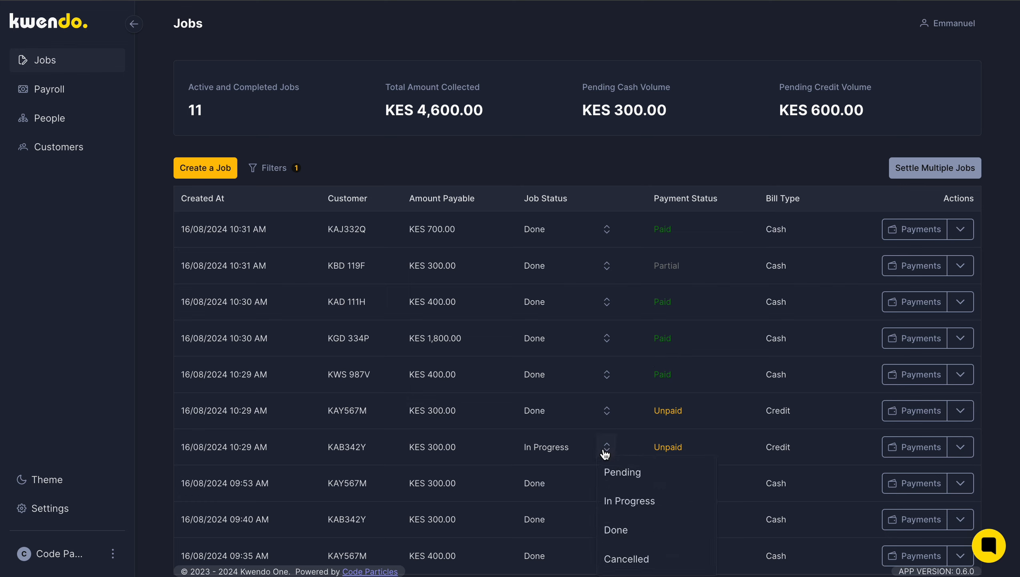
left_click(613, 532)
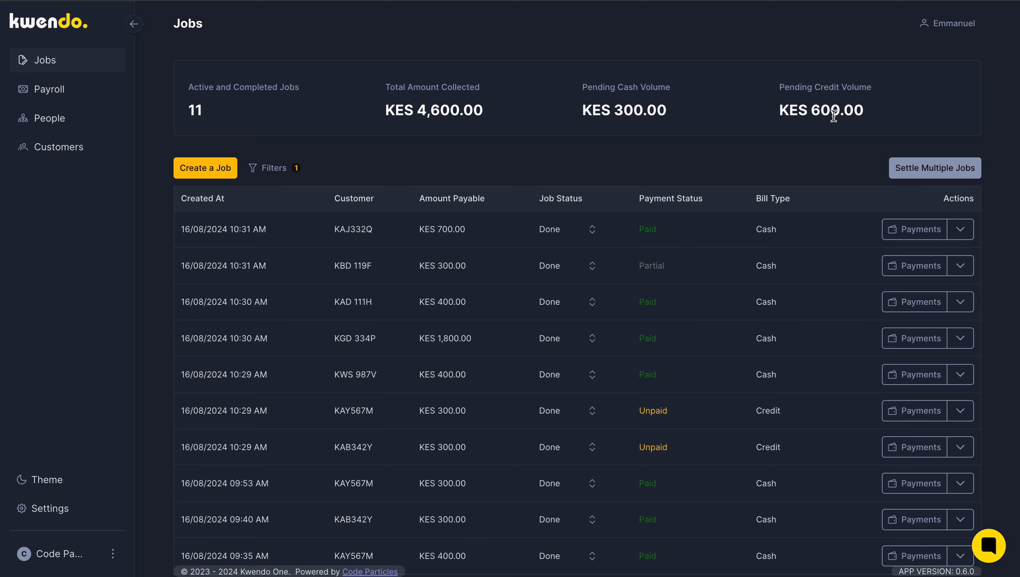
Step: Record a KES 300 Cash payment for the unpaid credit job whose plate begins with KAY
left_click(915, 416)
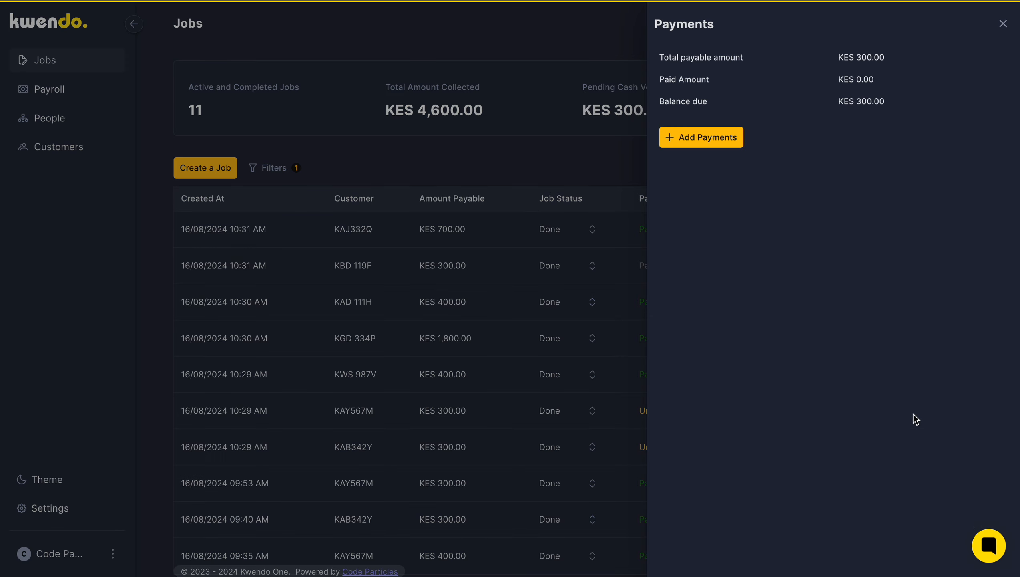
left_click(726, 138)
left_click(843, 189)
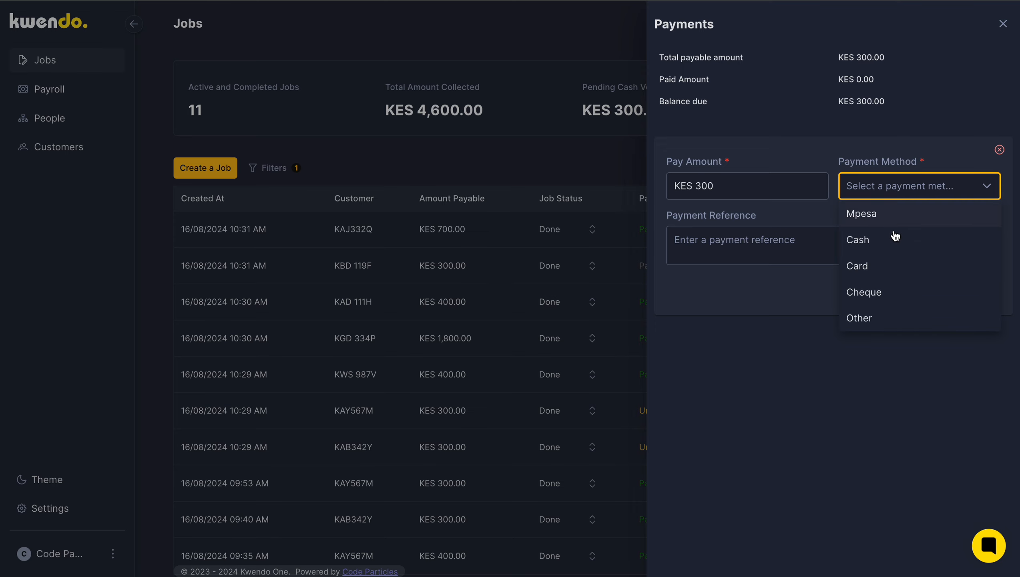
left_click(893, 236)
left_click(969, 286)
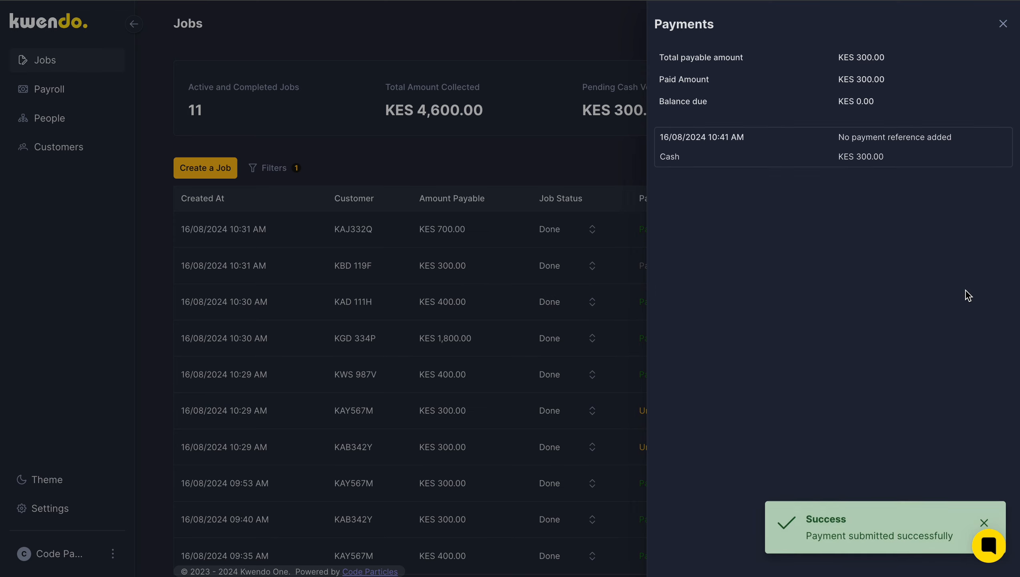
left_click(607, 259)
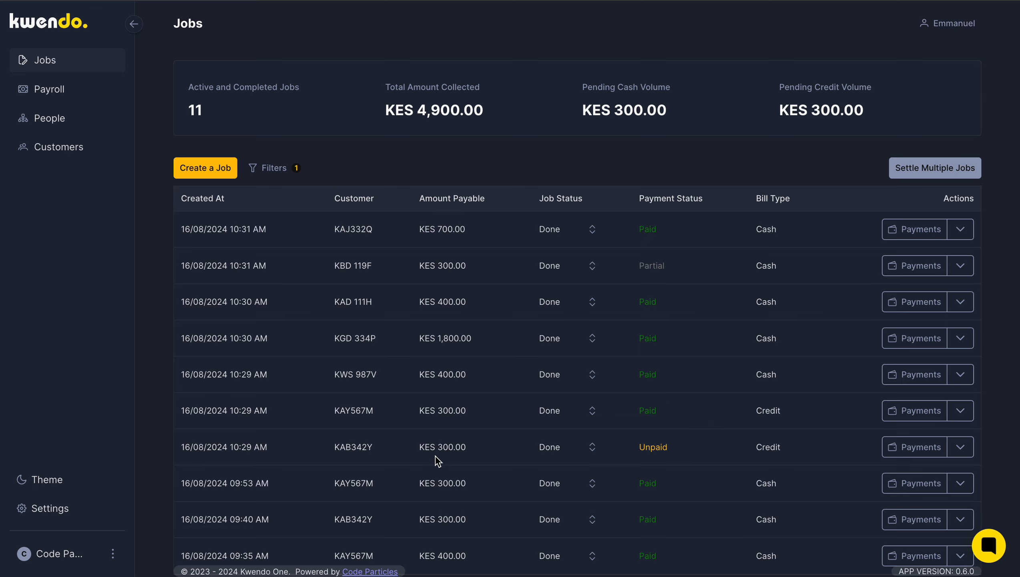
Step: Record a KES 300 Cash payment for the unpaid credit job whose plate begins with KAB
left_click(916, 446)
left_click(696, 140)
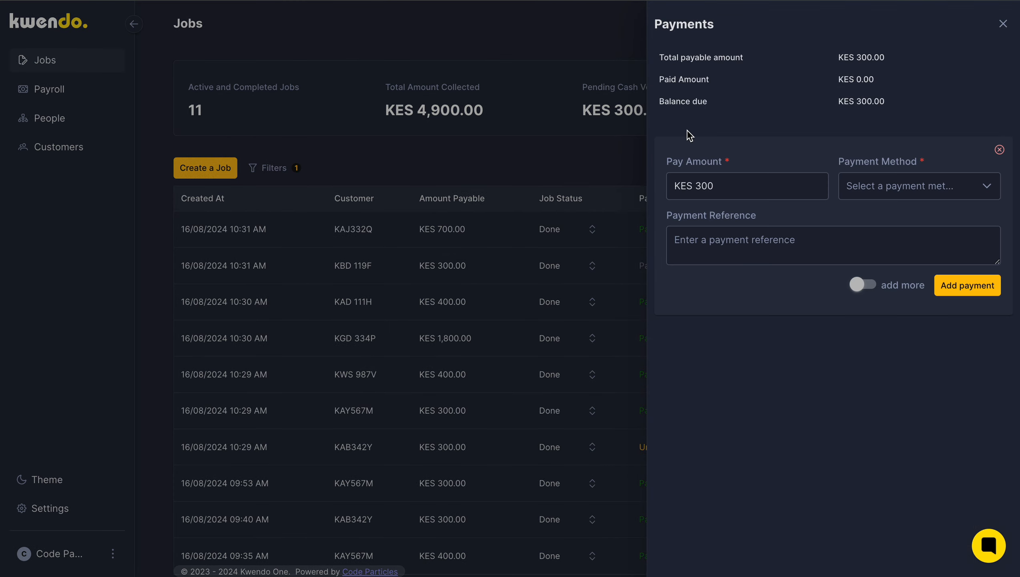
left_click(925, 187)
left_click(900, 237)
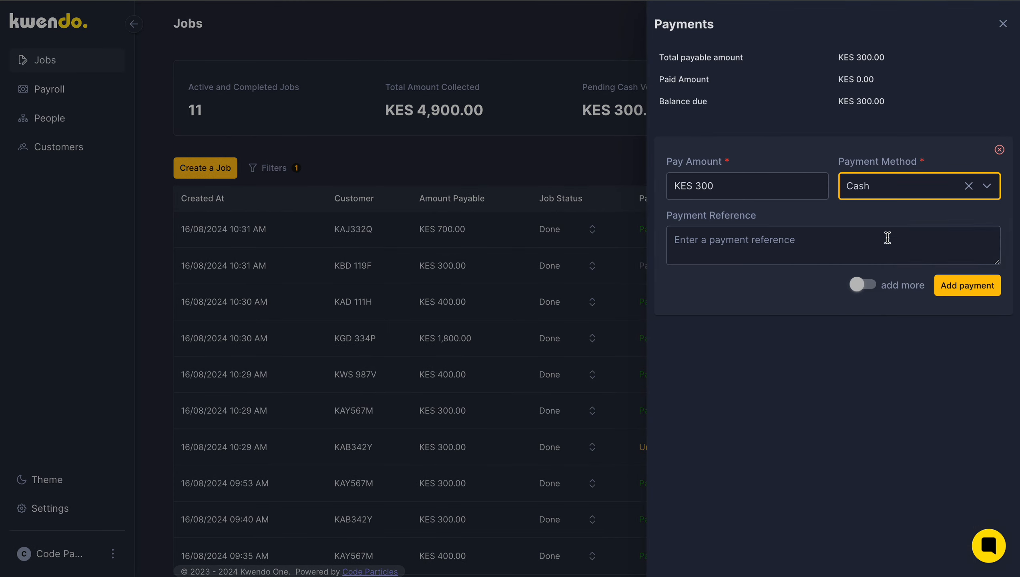
left_click(961, 287)
left_click(573, 260)
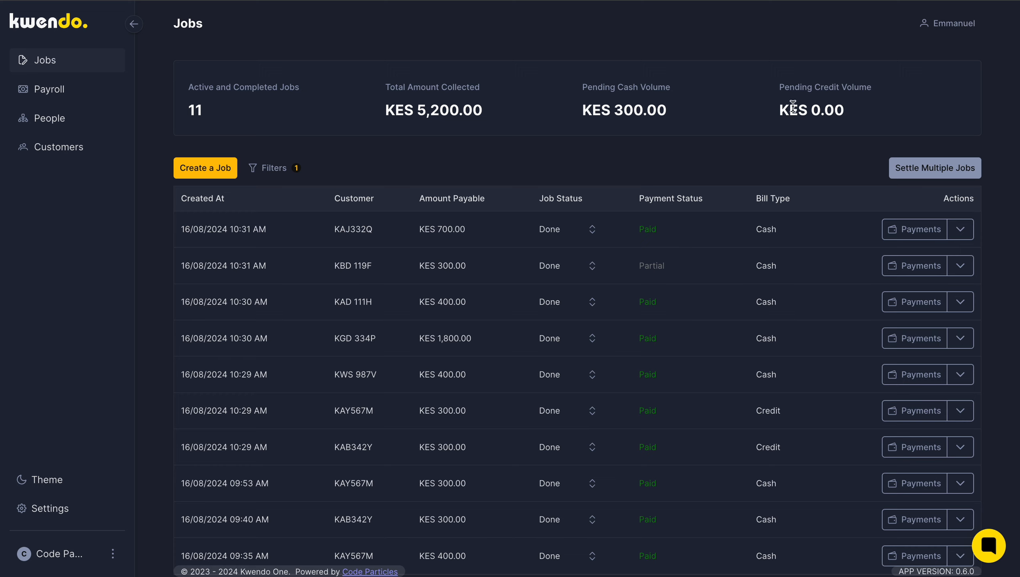
Step: Settle the balance of the partially paid job with a KES 100 Cheque payment
left_click(914, 265)
left_click(844, 193)
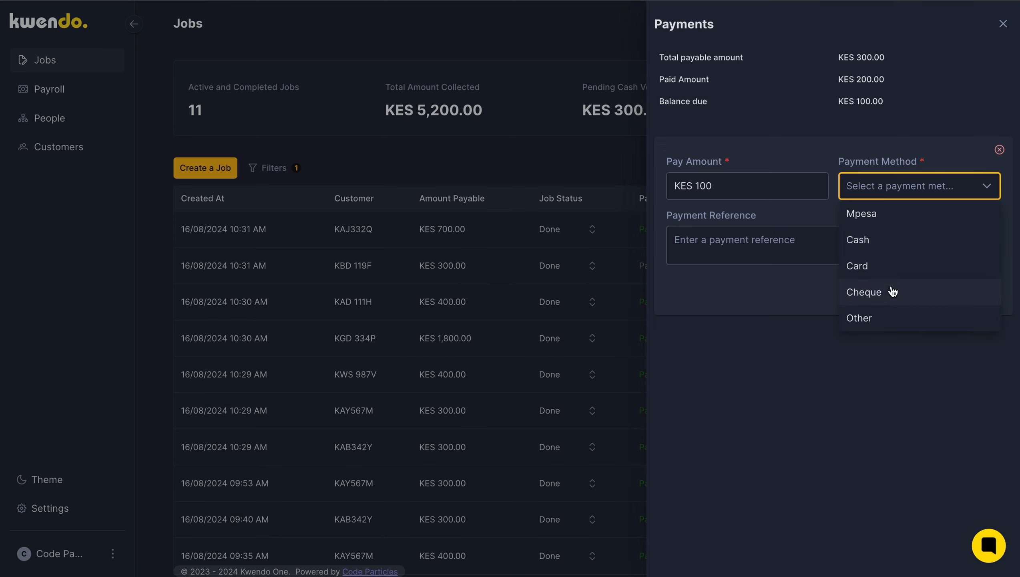
left_click(890, 292)
left_click(962, 285)
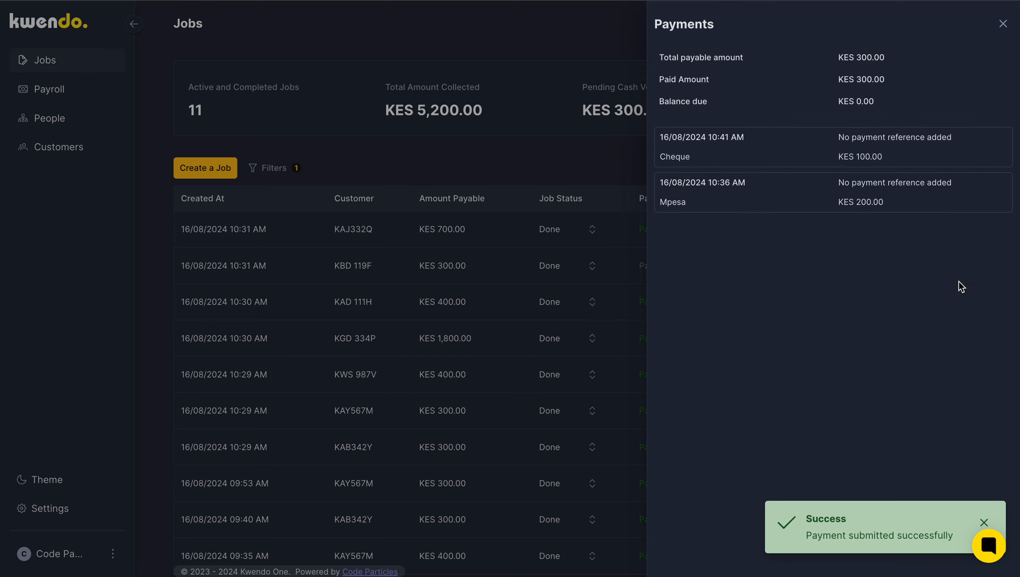
left_click(569, 320)
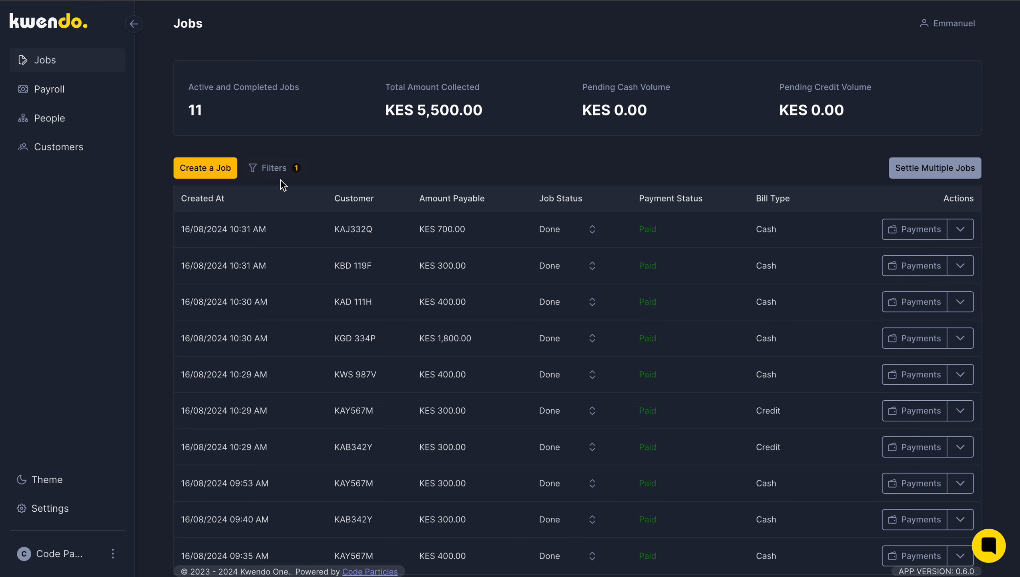
left_click(276, 168)
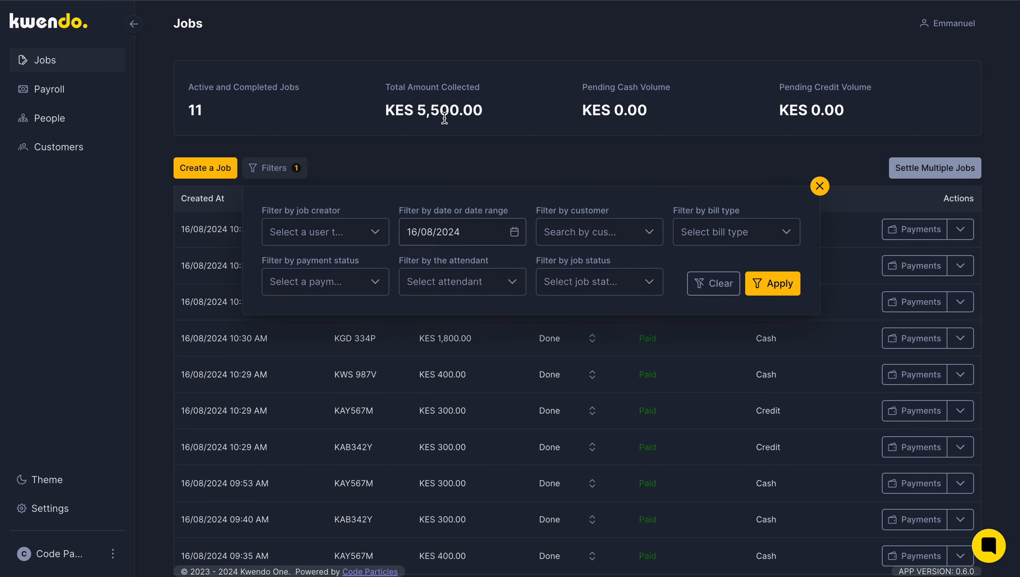
left_click(444, 145)
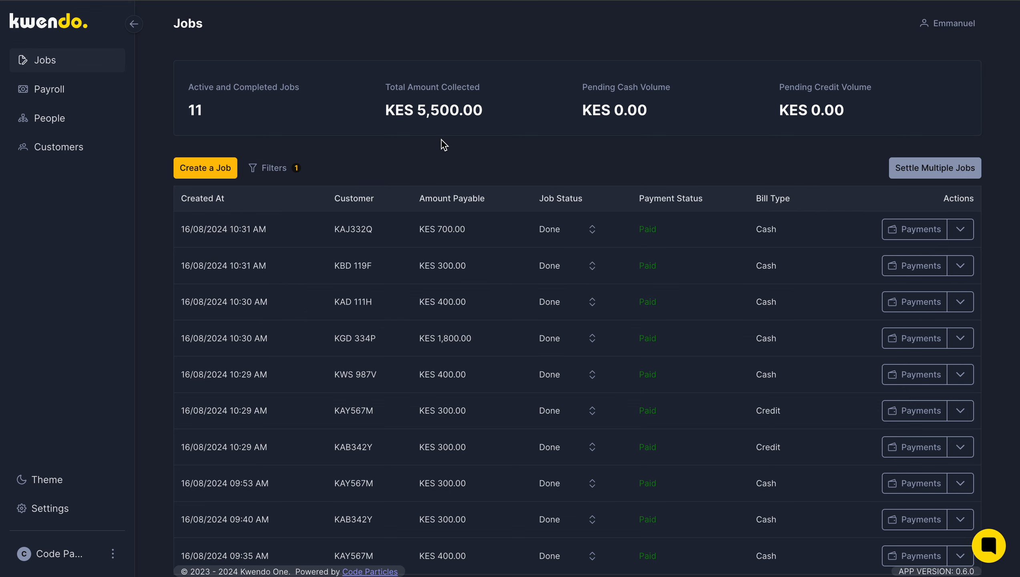